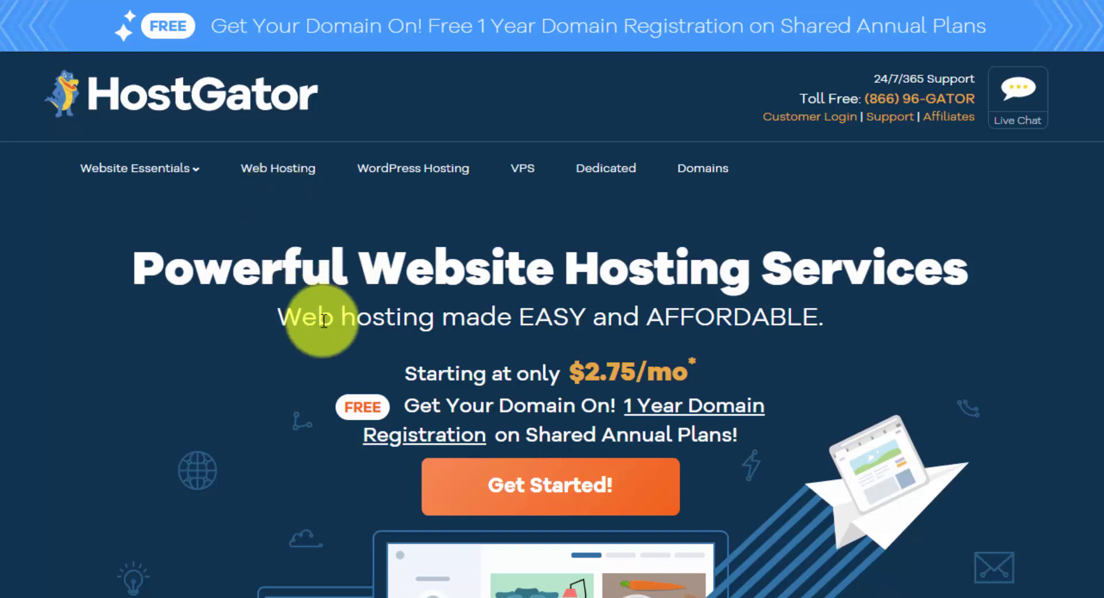
Step: Bring up the shared hosting plans and scroll to the Hatchling plan card
click(545, 496)
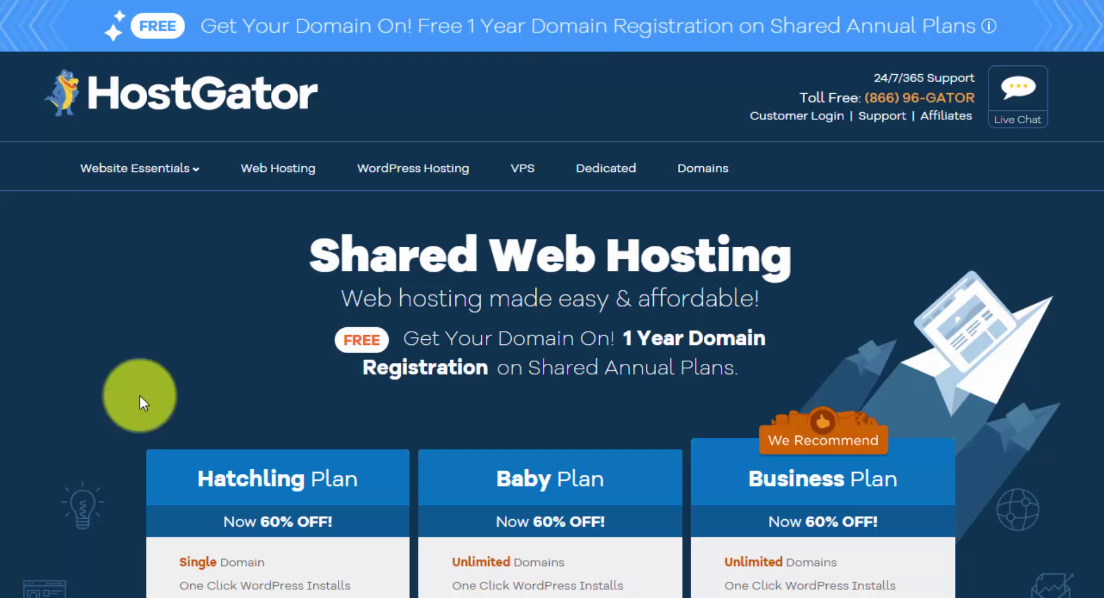
scroll(139, 396, down, 6)
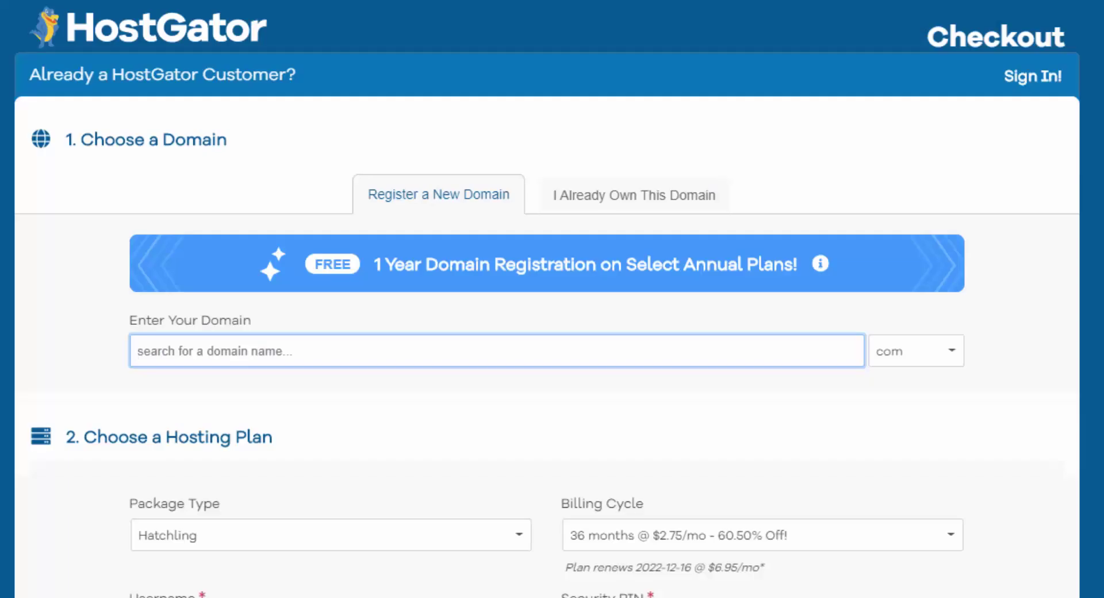
Step: Search for the domain 14dayblog with the .com extension
click(221, 351)
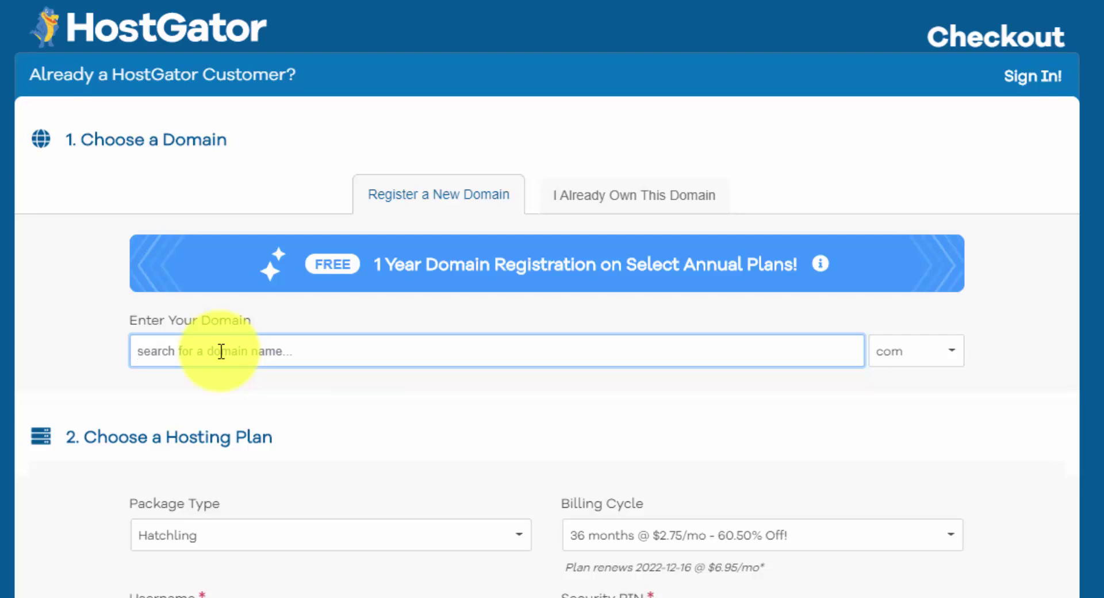
text(14dayblog)
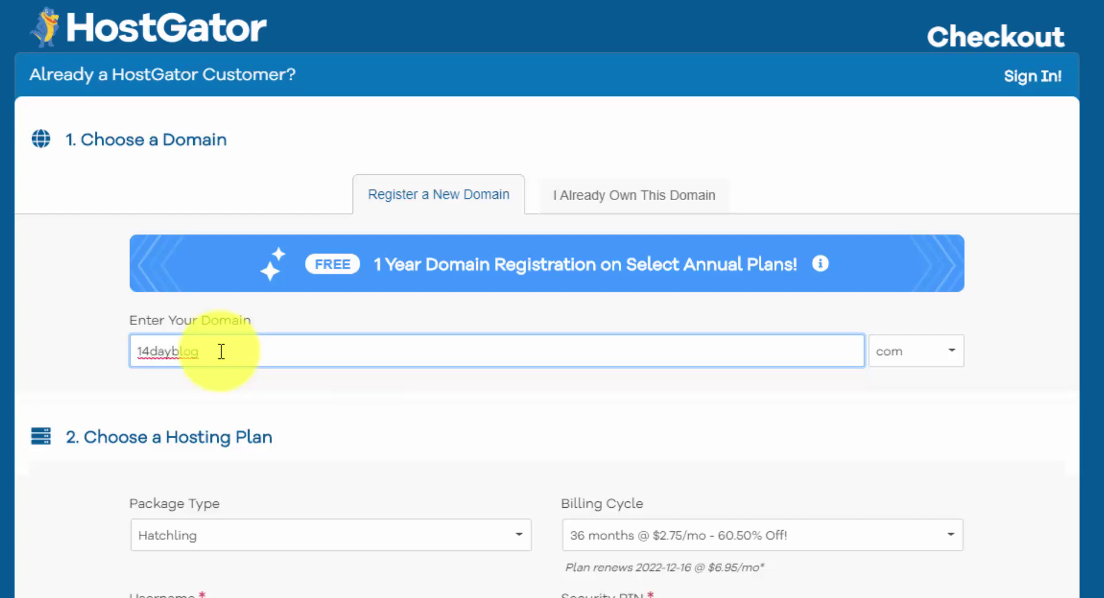
key(Tab)
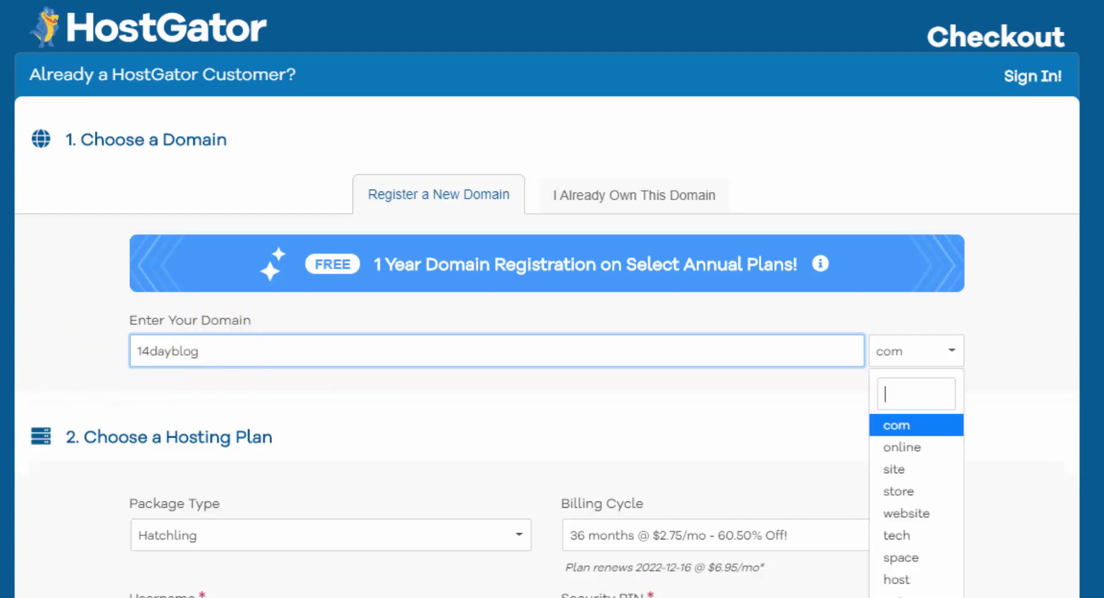
key(Tab)
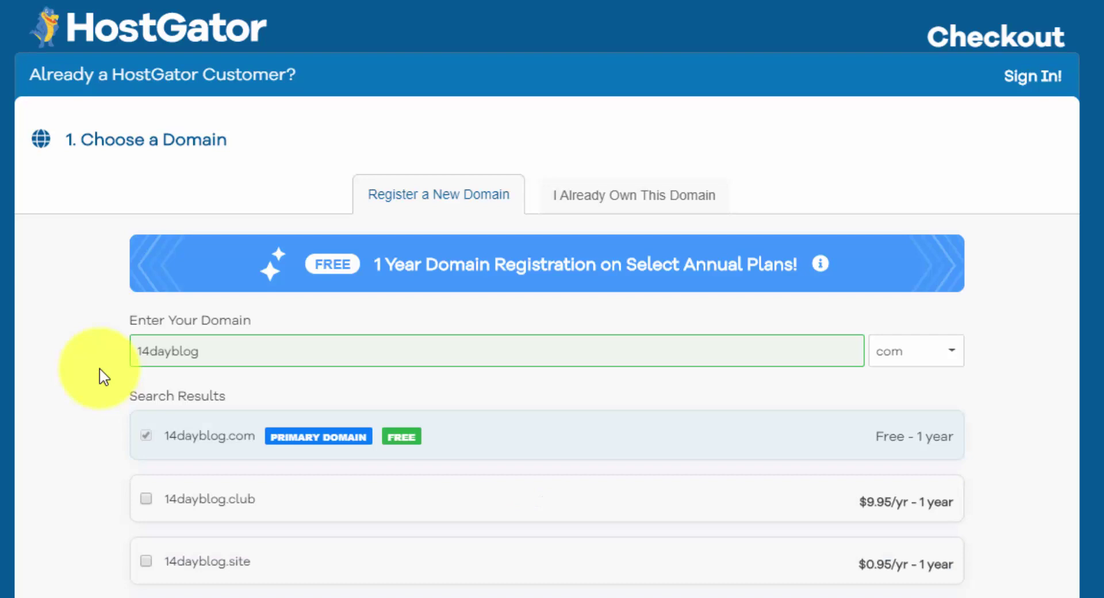
Step: Turn off domain privacy protection for 14dayblog.com
scroll(103, 378, down, 2)
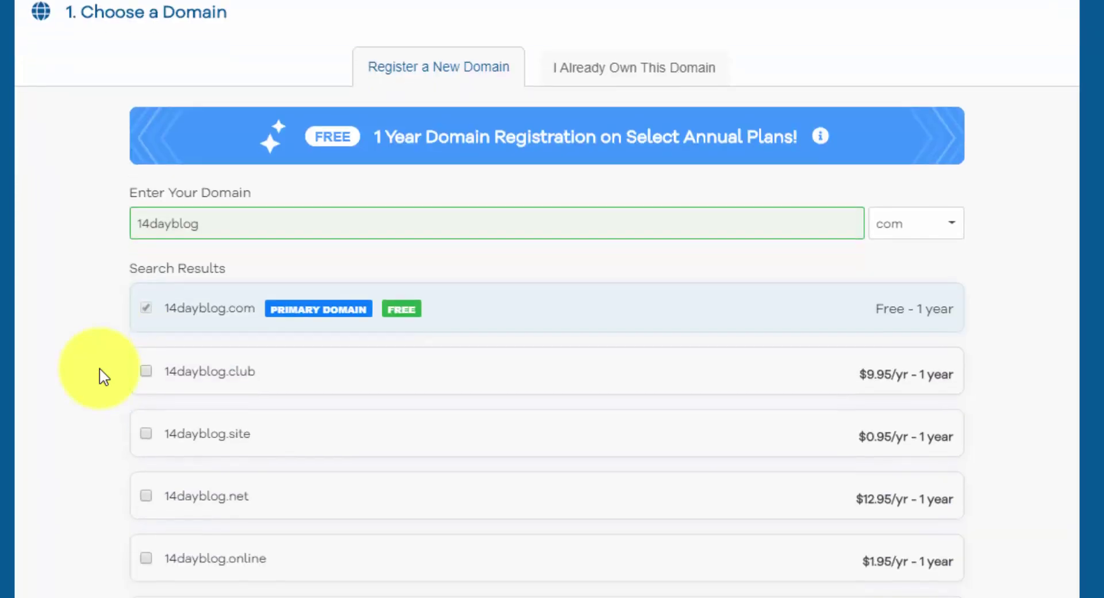
scroll(103, 377, down, 10)
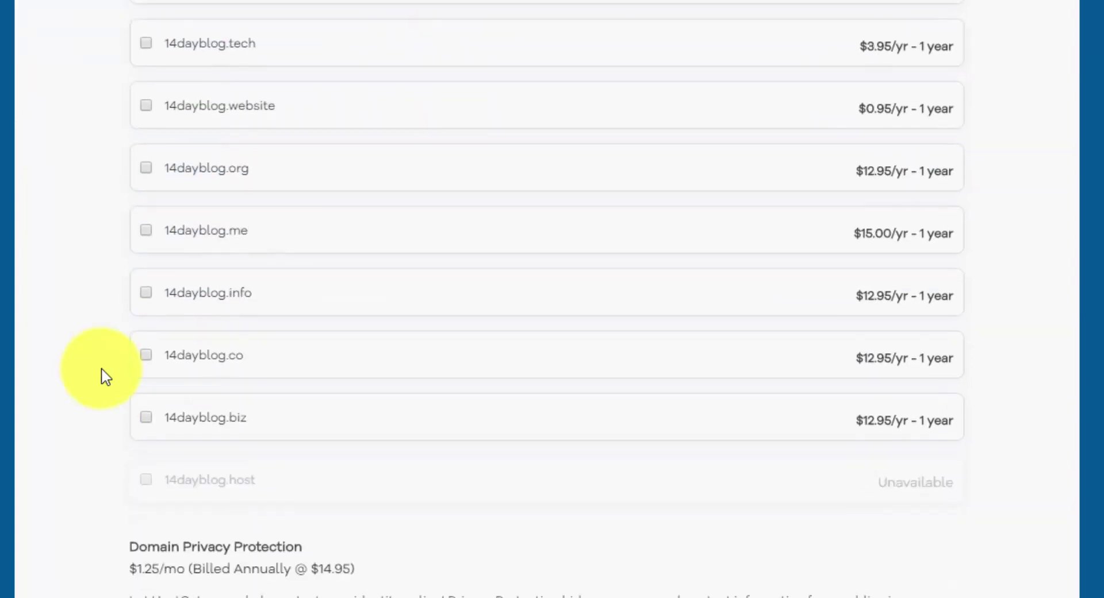
scroll(104, 377, down, 4)
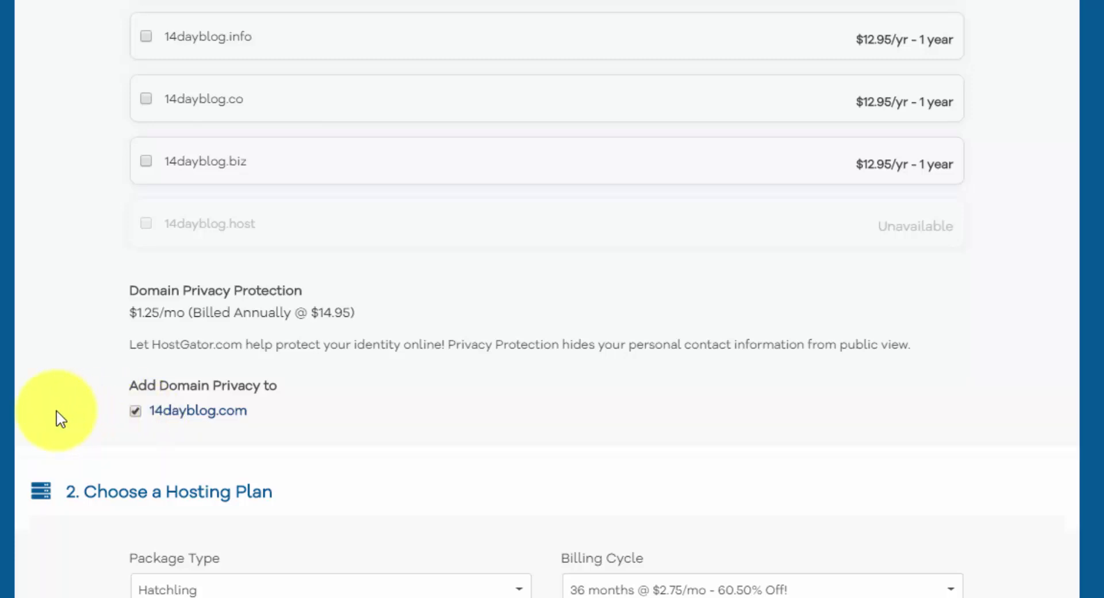
click(138, 412)
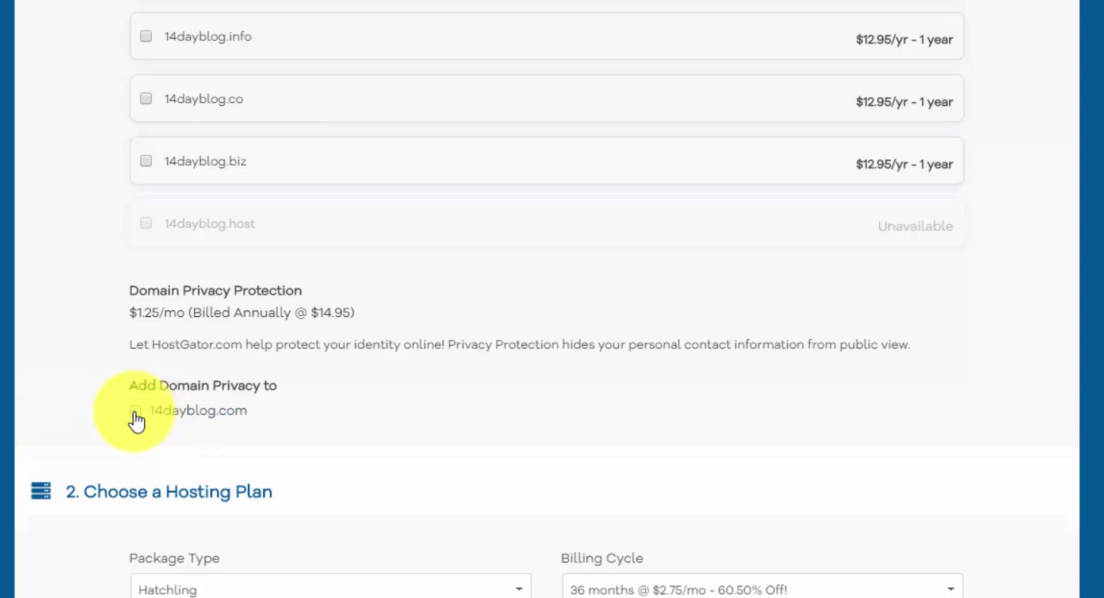
scroll(3, 440, down, 8)
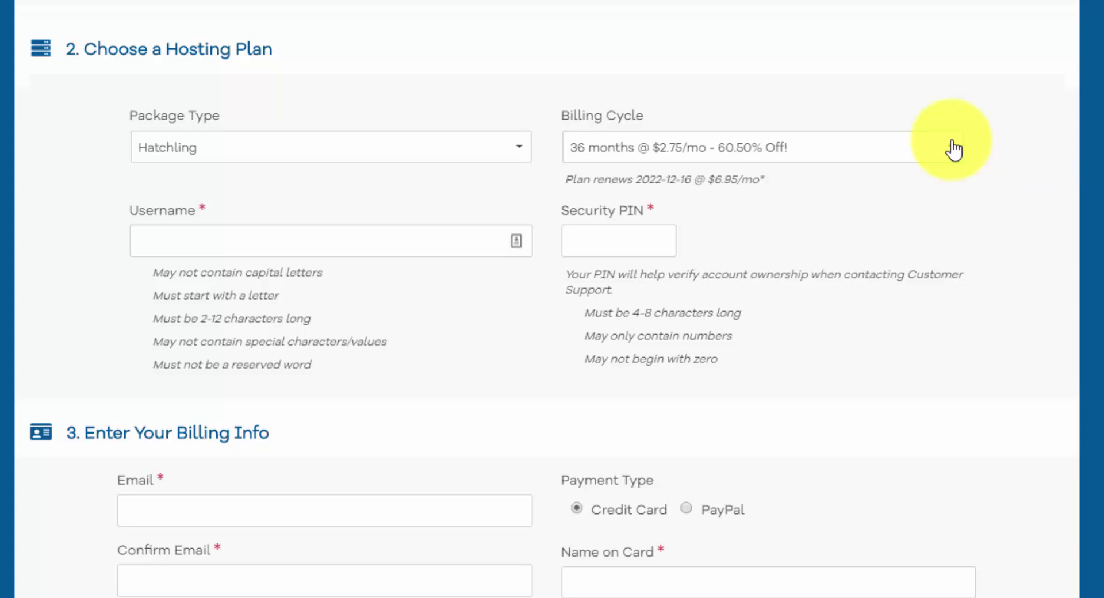
Step: Change the Hatchling billing cycle to '12 months @ $5.95/mo - 33.52% Off!'
click(955, 153)
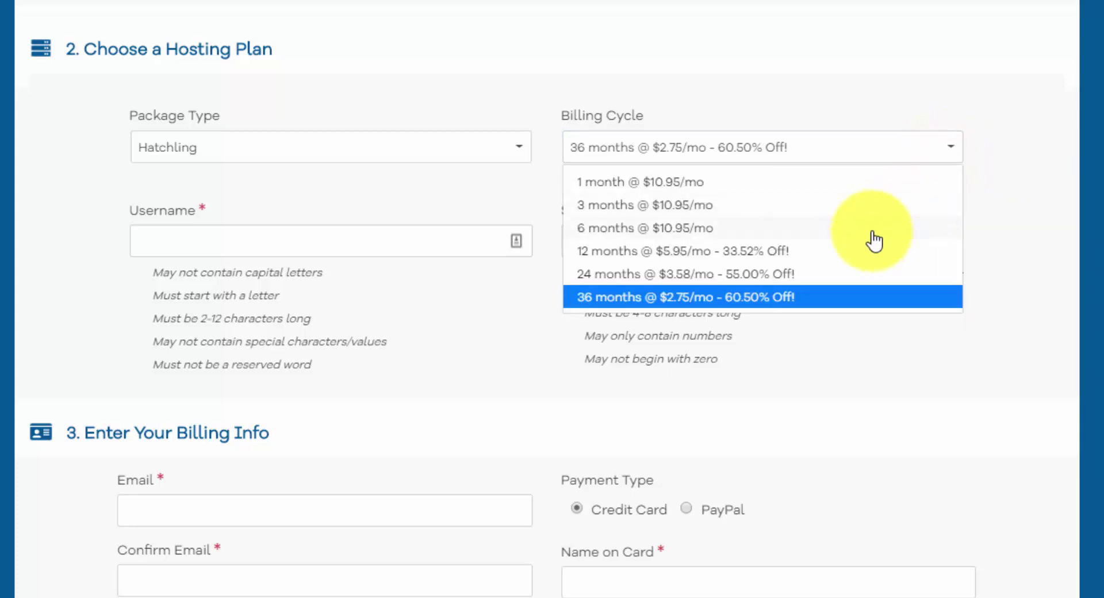
click(833, 253)
click(862, 194)
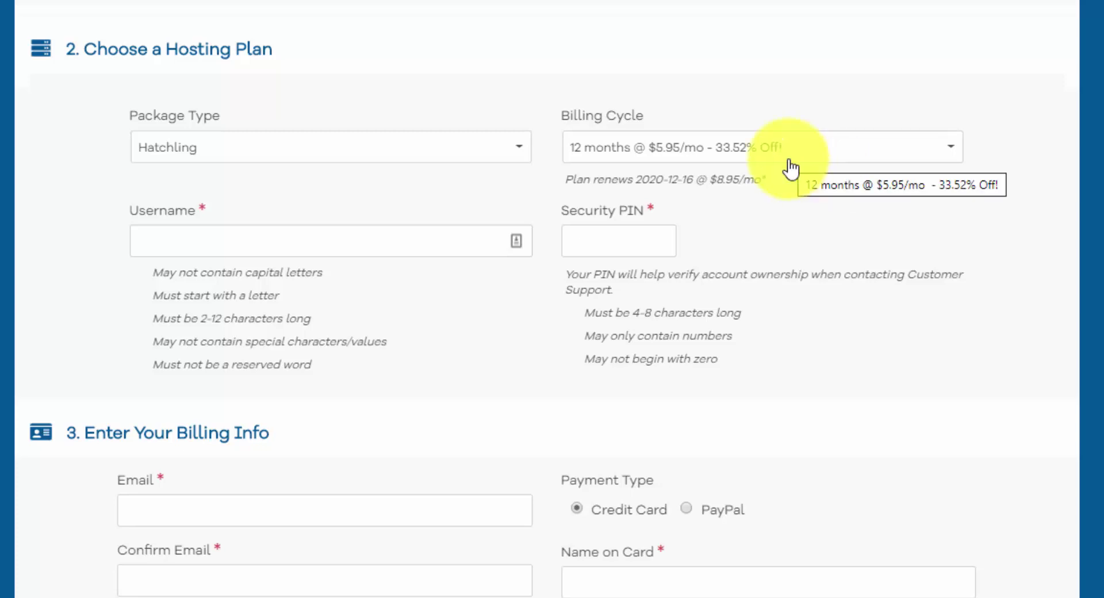
Step: Choose PayPal as the payment type instead of credit card
scroll(791, 167, down, 7)
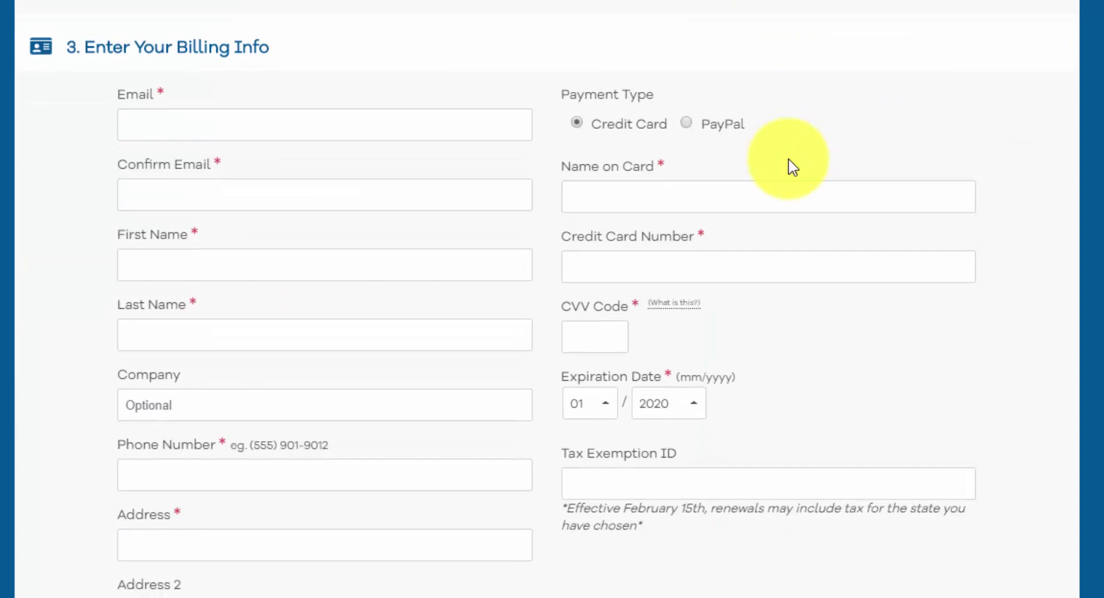
scroll(790, 167, down, 2)
scroll(788, 165, up, 1)
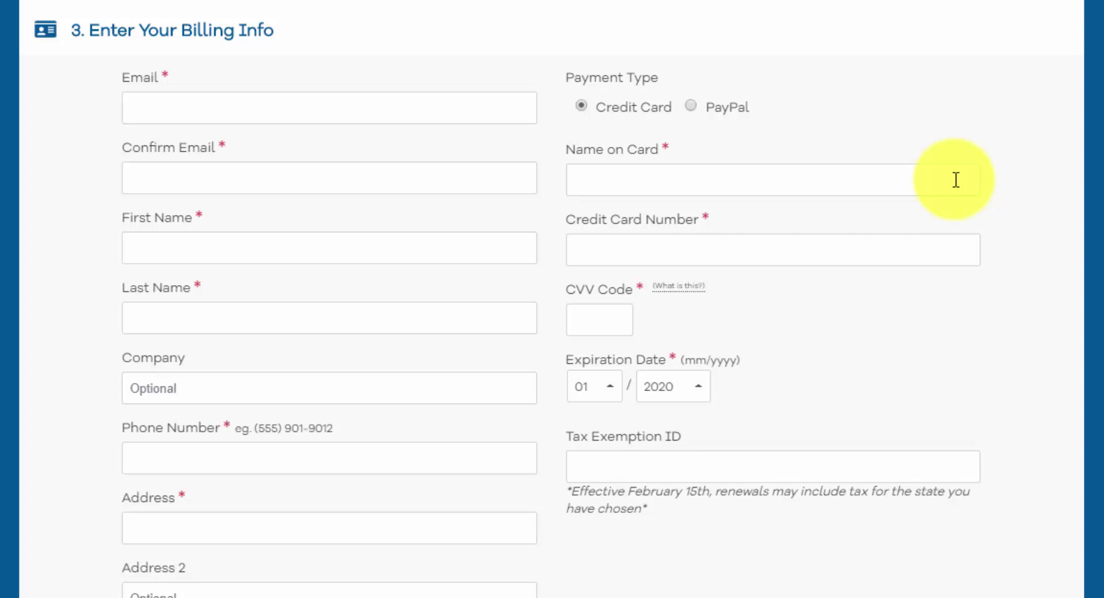
click(697, 107)
Step: Uncheck the SiteLock monitoring and CodeGuard Backup add-ons
scroll(985, 177, down, 15)
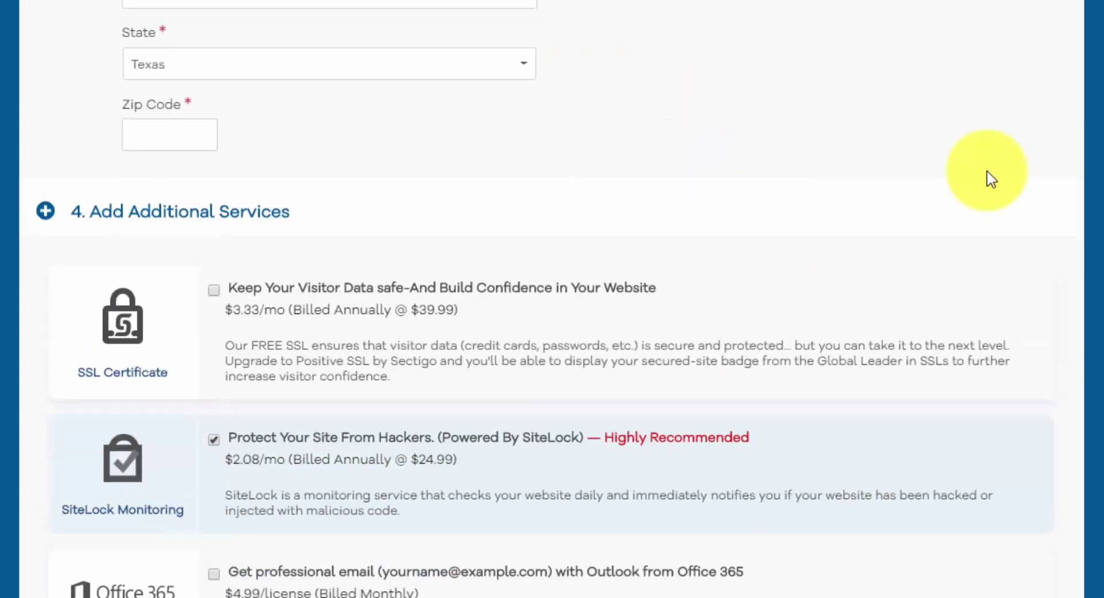
scroll(987, 178, up, 2)
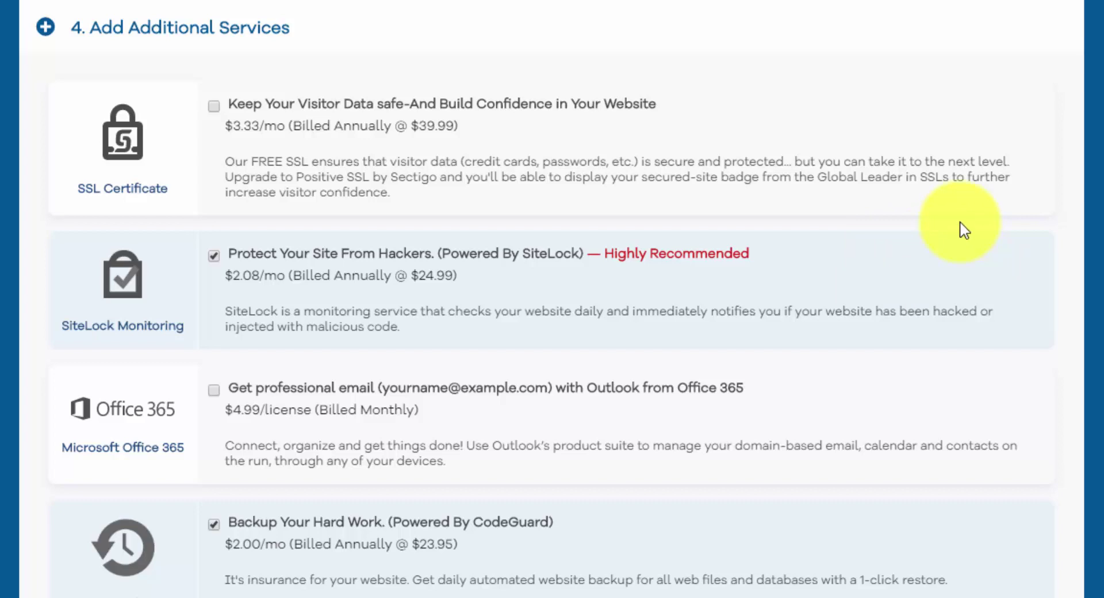
click(213, 255)
click(214, 523)
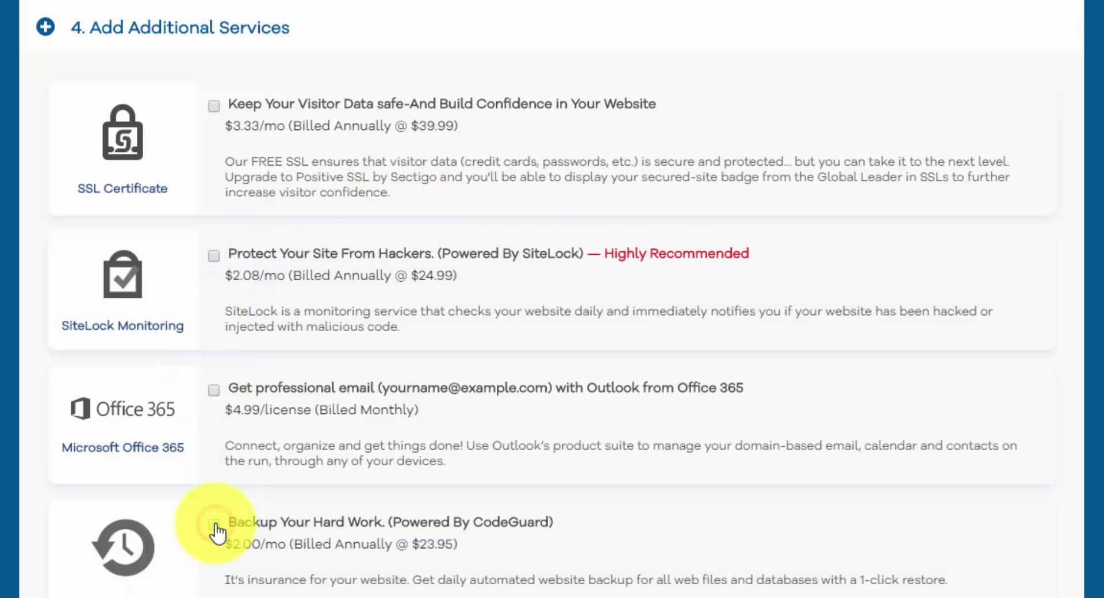
scroll(431, 529, down, 10)
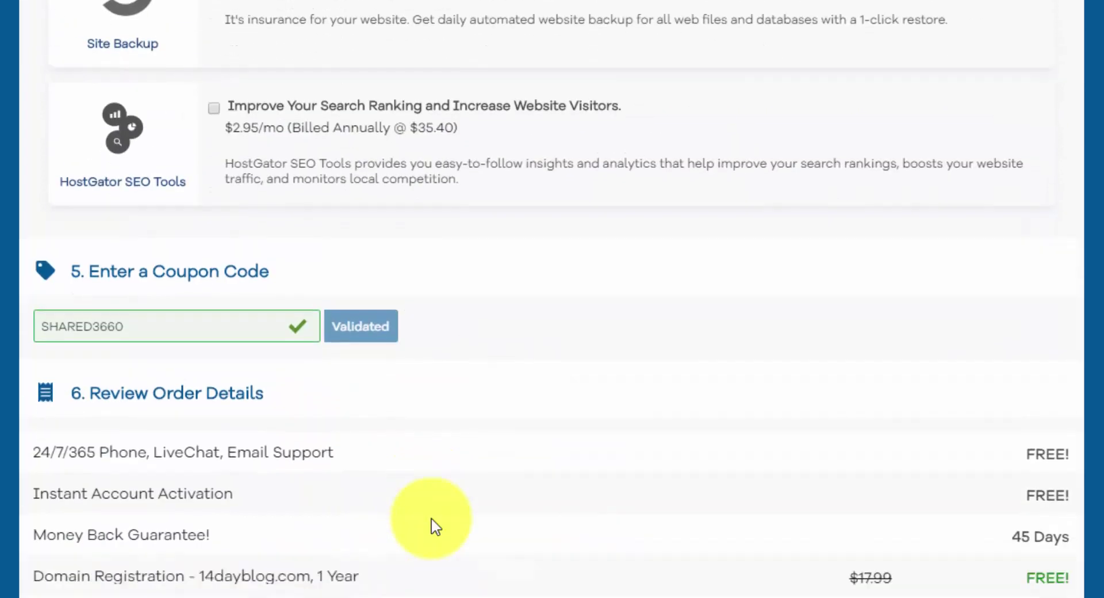
scroll(435, 462, down, 2)
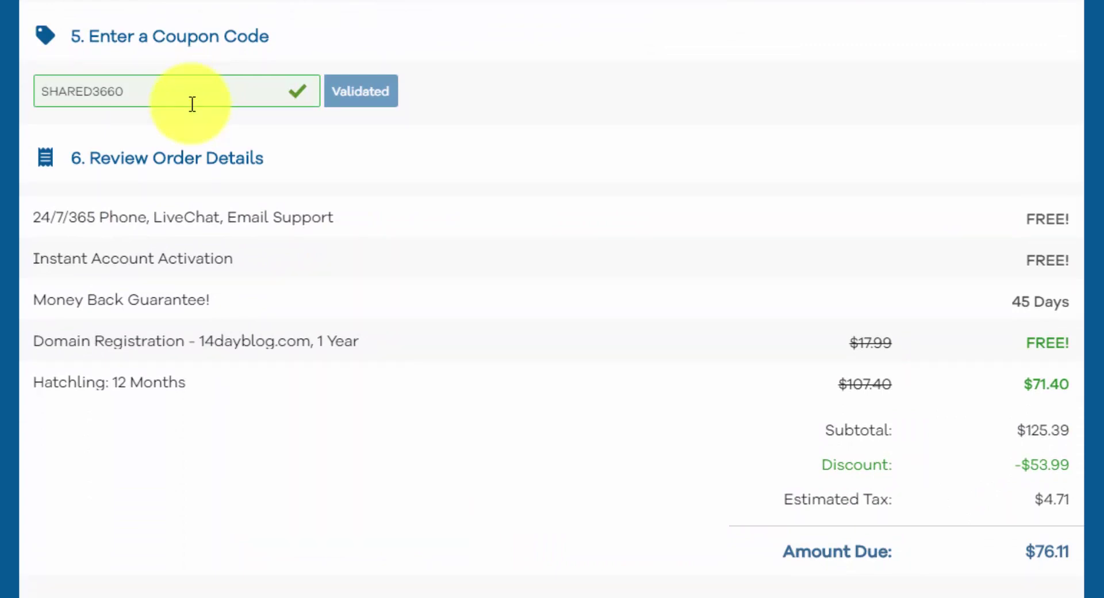
Step: Replace coupon SHARED3660 with WPC1 and validate it
click(153, 94)
drag(181, 94, 1, 99)
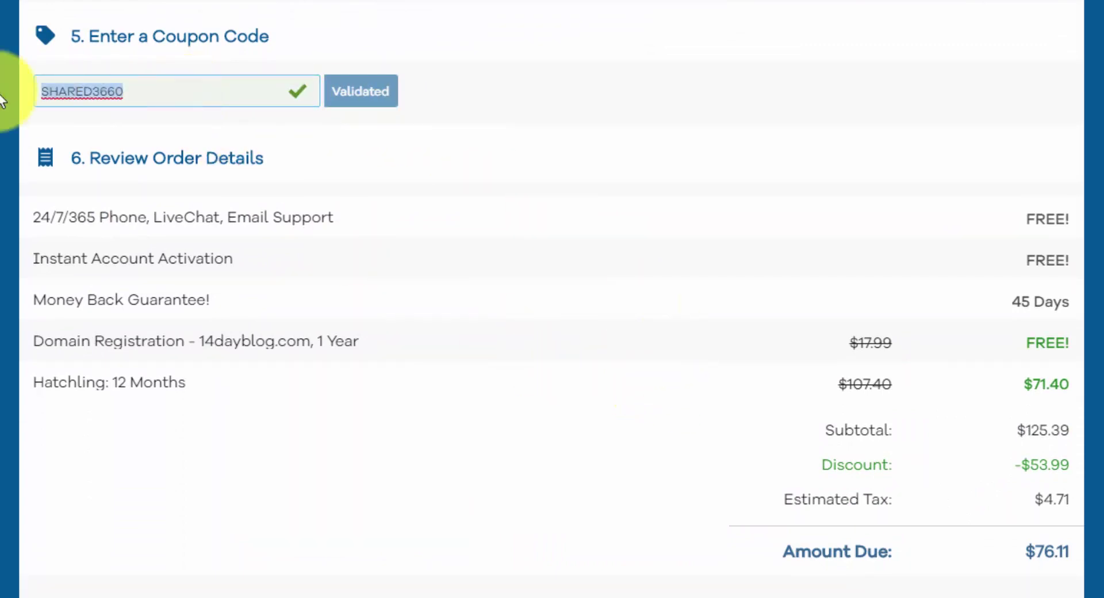
text(WPC1)
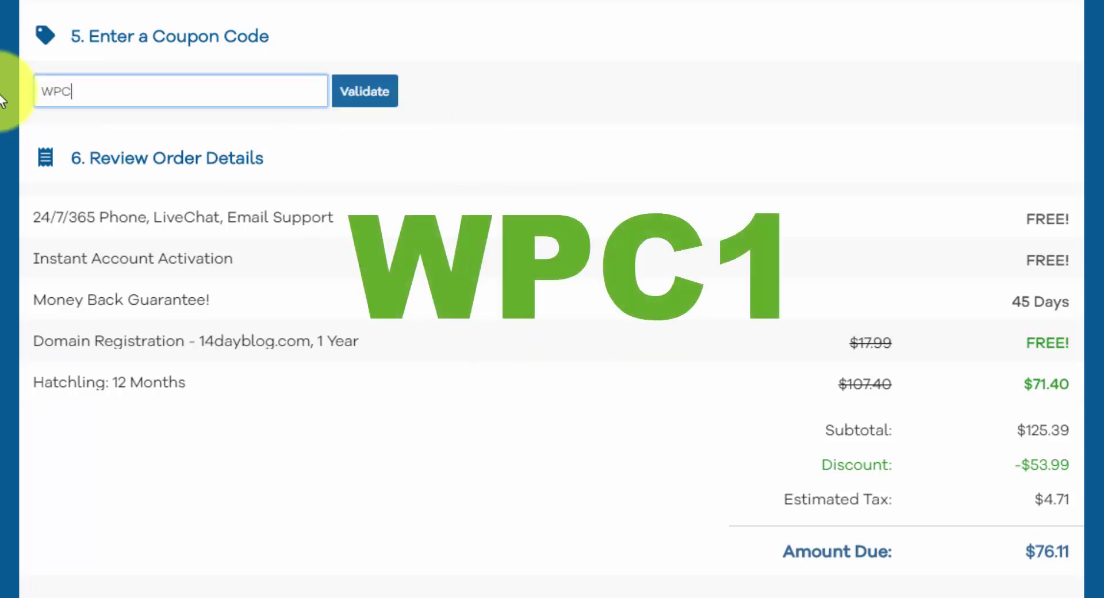
click(368, 104)
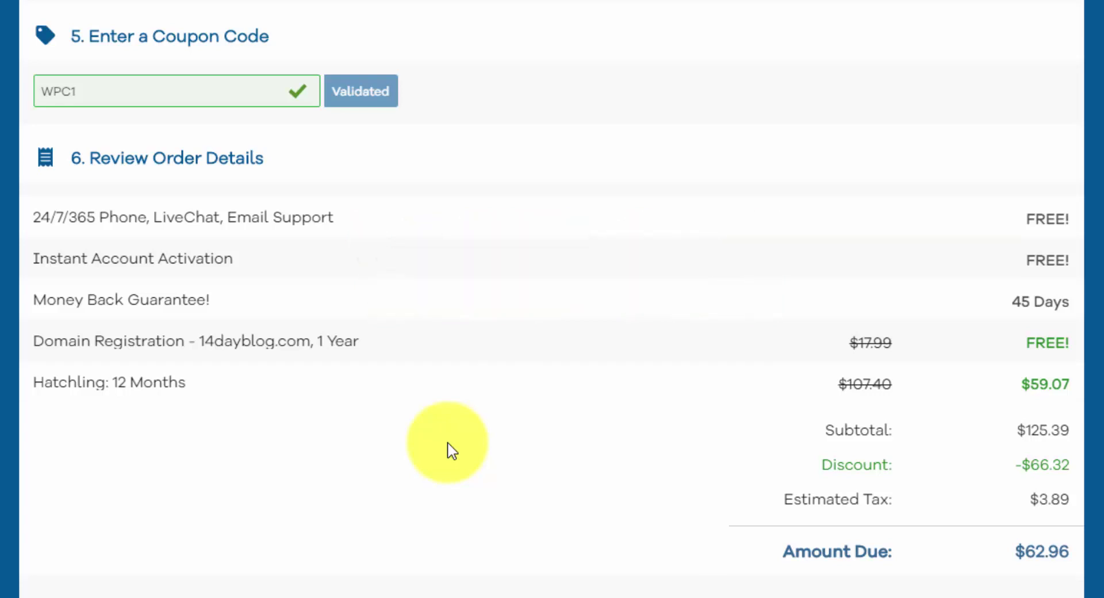
Step: Agree to the Terms of Service at the bottom of the checkout
scroll(452, 450, down, 5)
scroll(429, 448, down, 2)
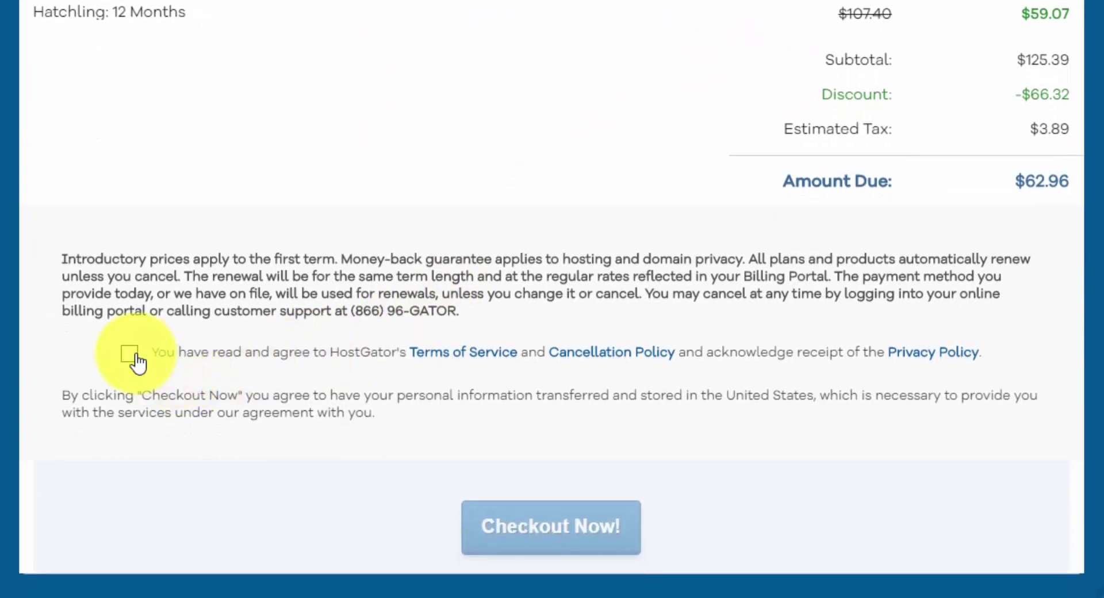
click(133, 355)
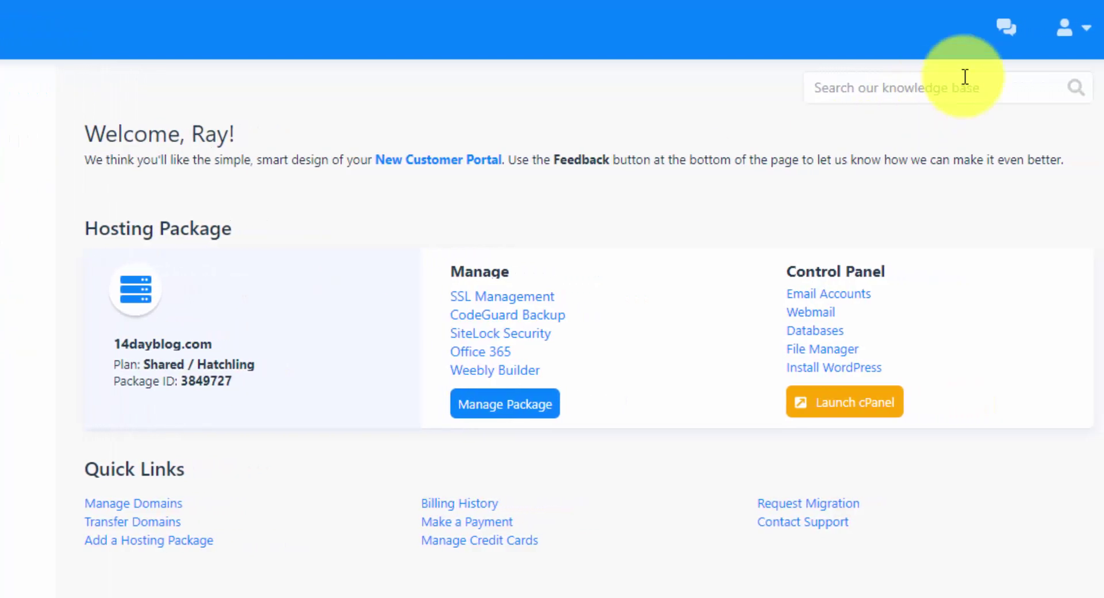
Step: Open and then close the account options menu in the customer portal
click(1060, 43)
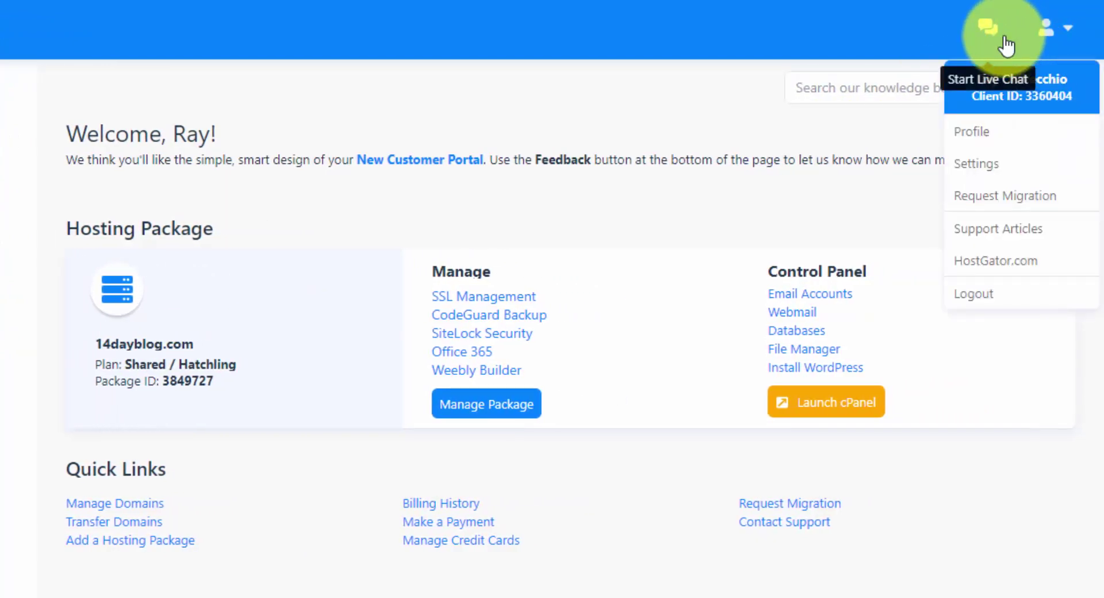
click(497, 115)
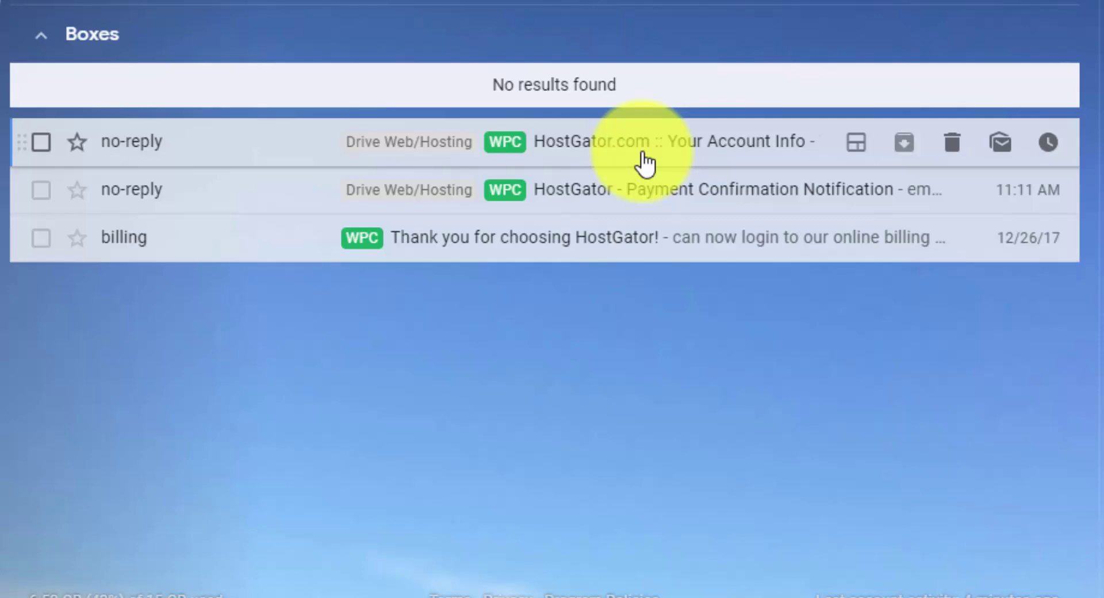
click(645, 162)
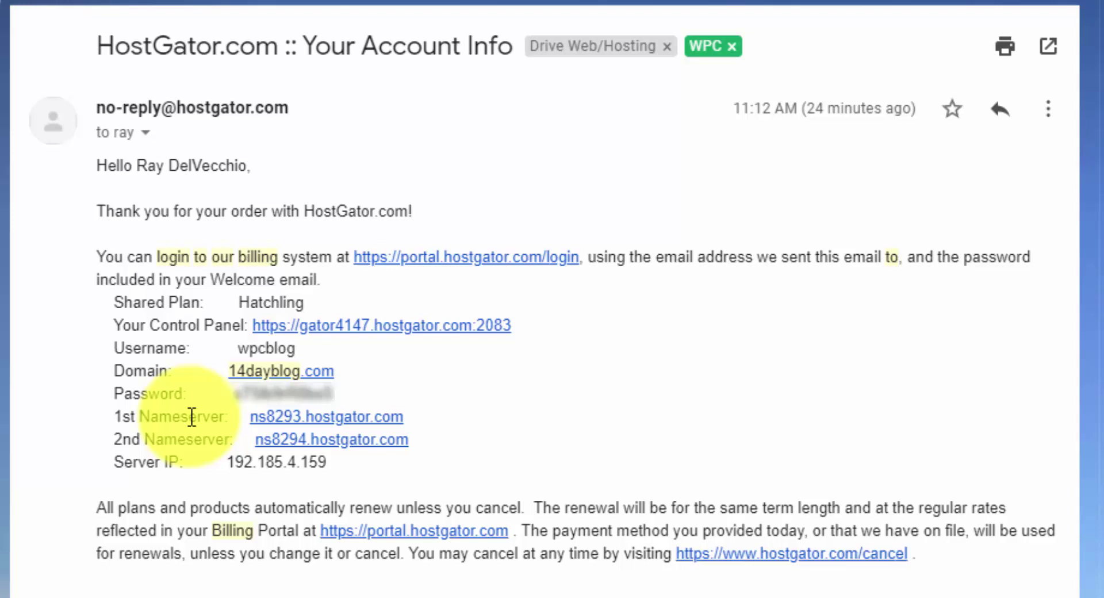
Step: Follow the email's Control Panel link and log into the hosting control panel
click(452, 342)
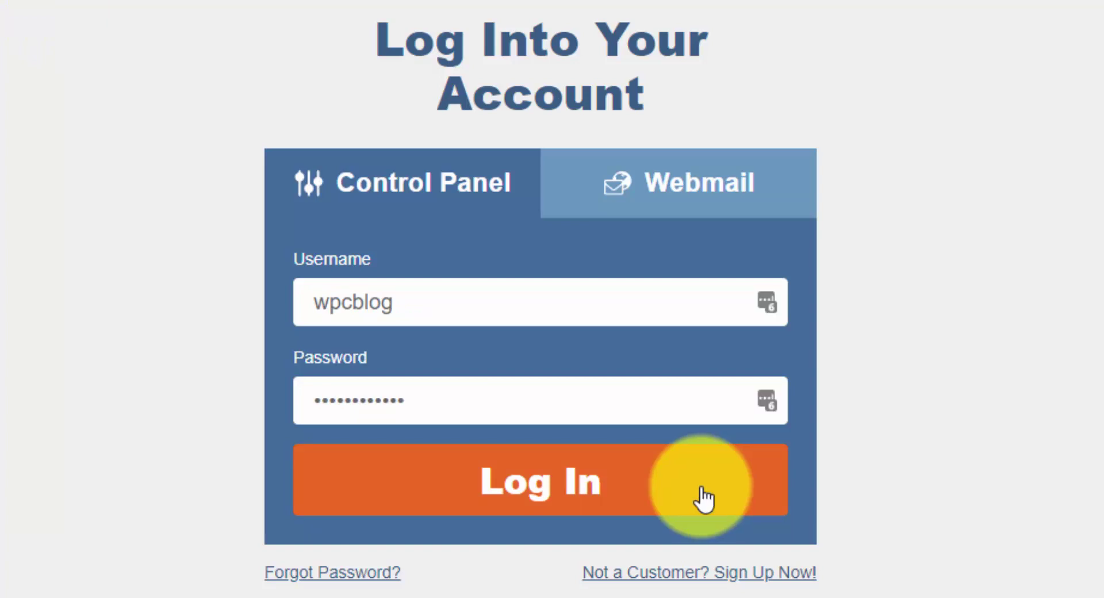
click(700, 495)
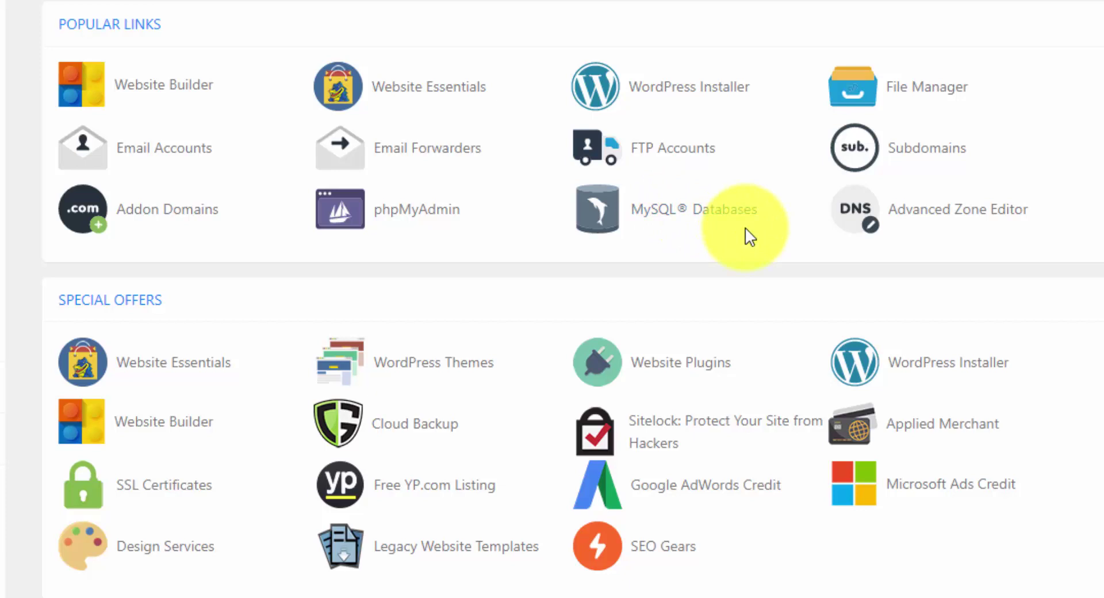
Step: Open the WordPress Installer and select 14dayblog.com as the install domain
click(707, 91)
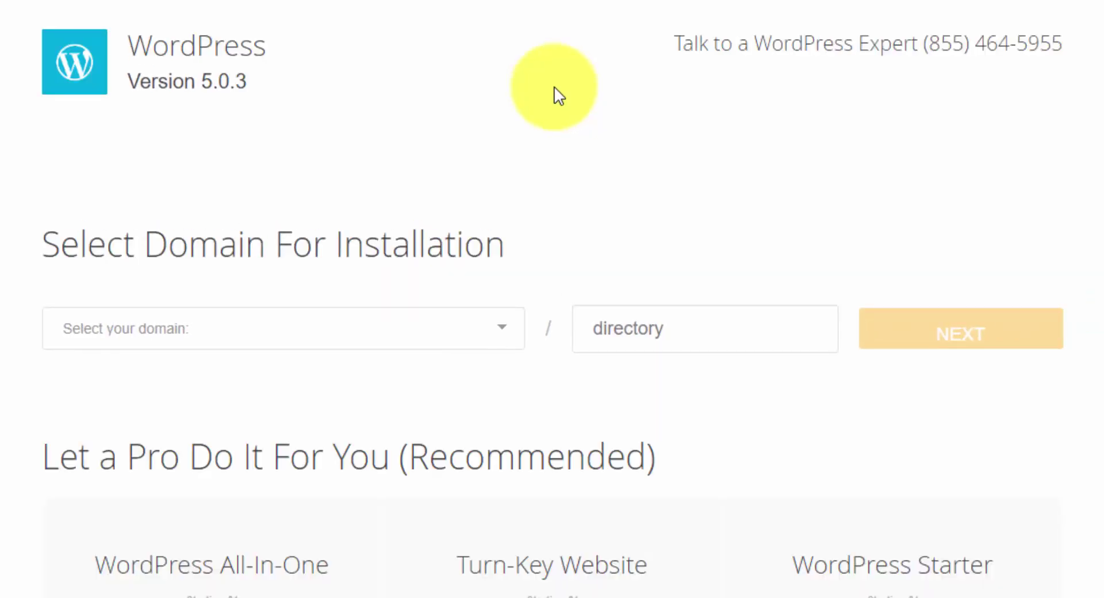
click(363, 341)
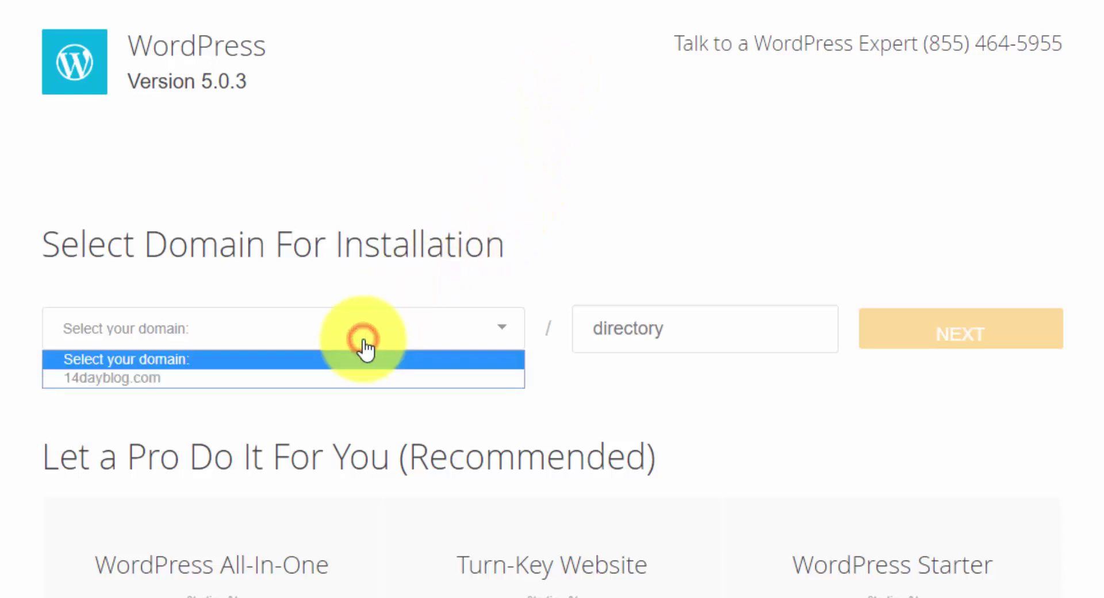
click(208, 377)
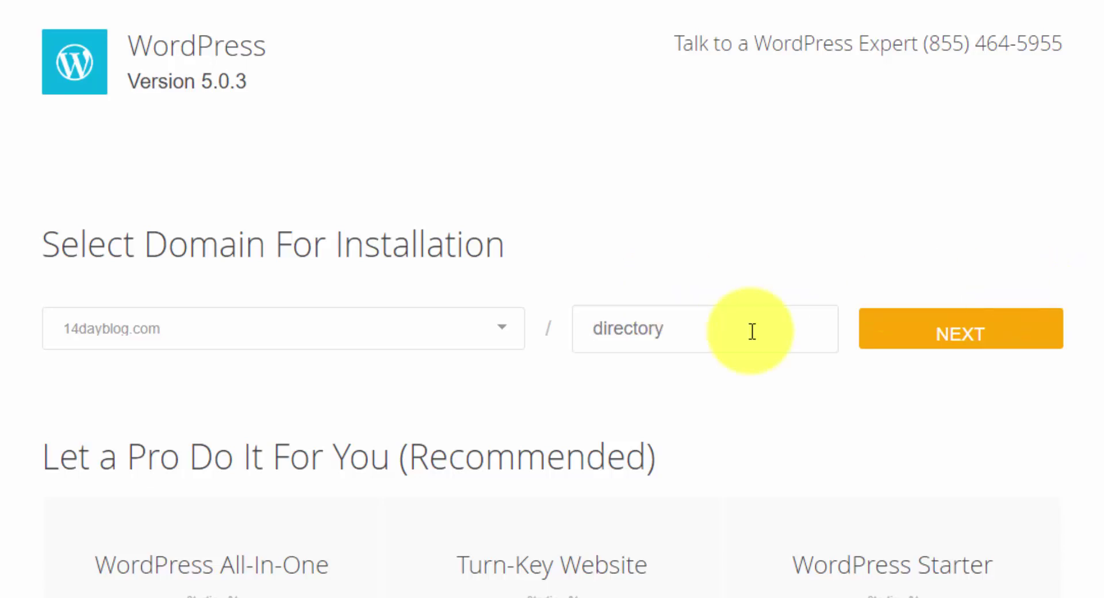
Step: Enter blog title '14 Day Blog', the admin username, and the admin's first and last names
click(1007, 338)
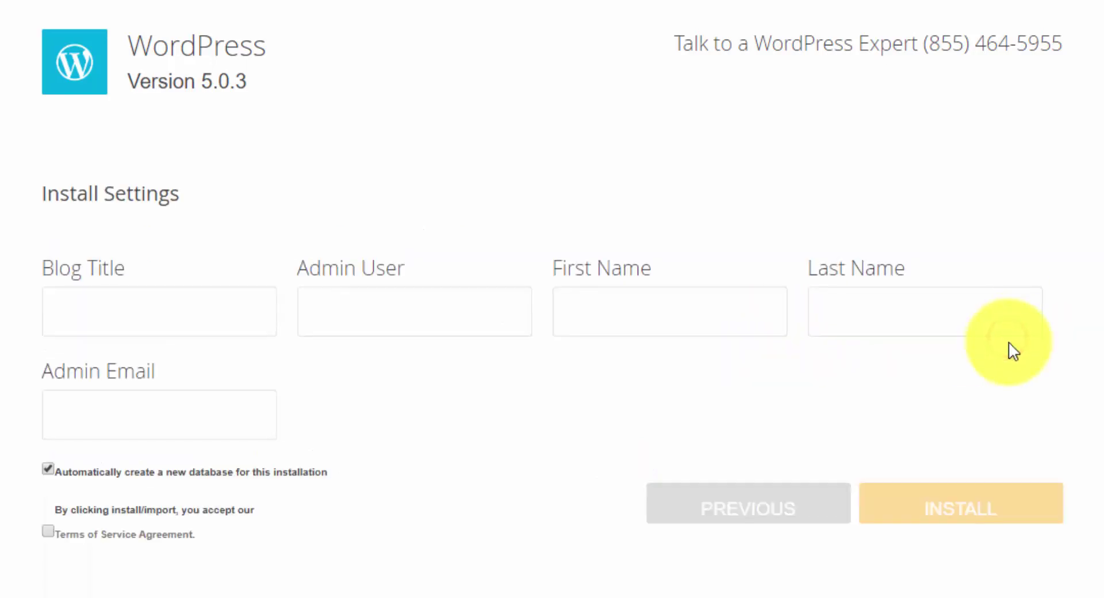
click(209, 307)
text(14)
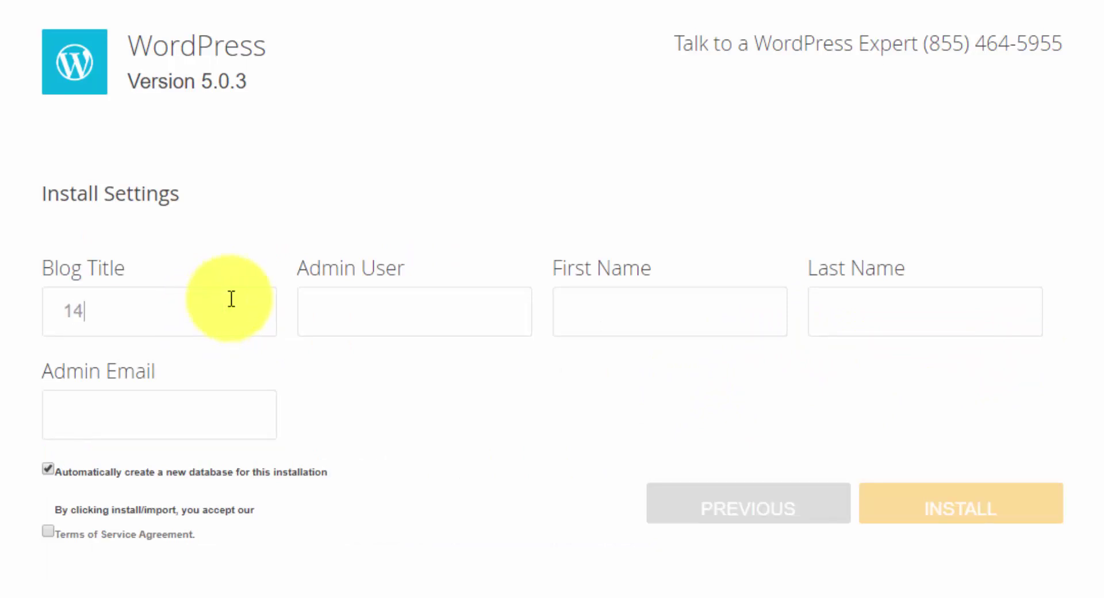
text( Day Blog)
key(Tab)
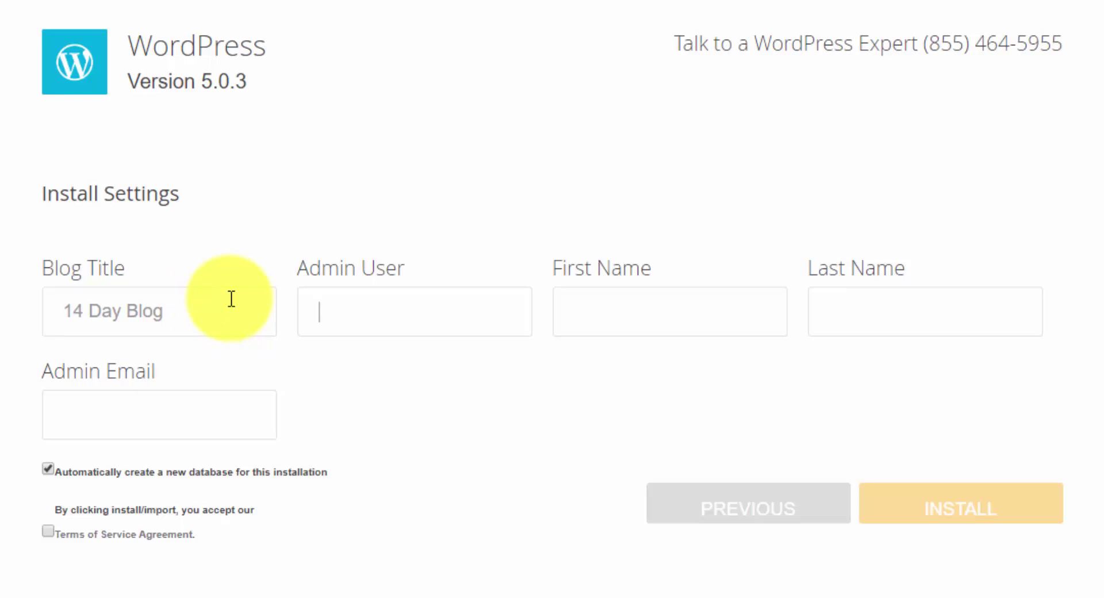
text(raymond)
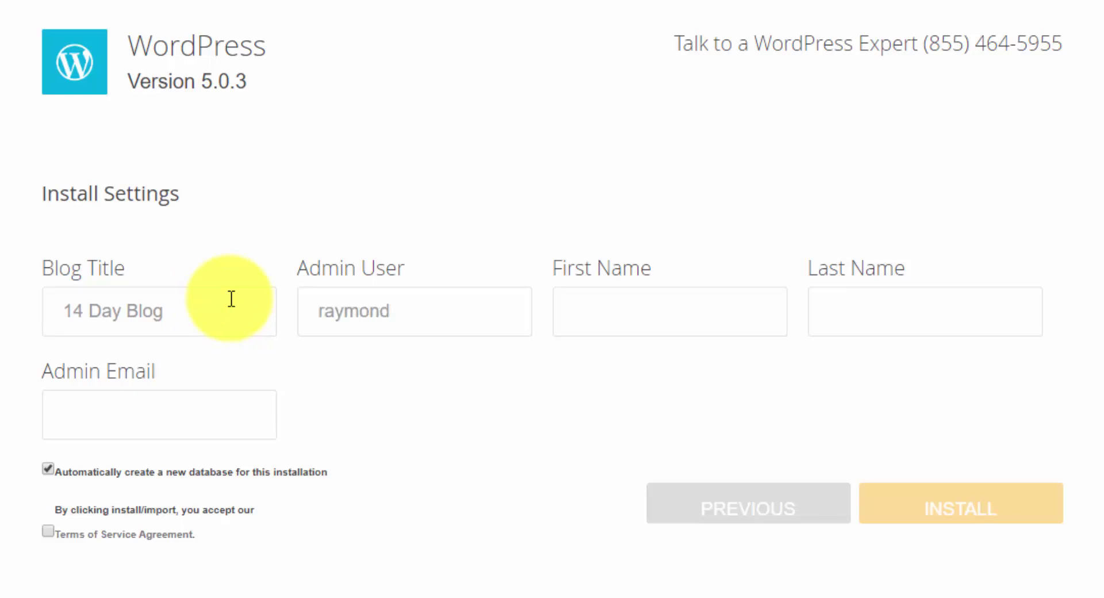
key(Tab)
text(Ray)
key(Tab)
text(DV)
Step: Fill in the admin e-mail, accept the Terms of Service, and start the installation
key(Tab)
text(ray)
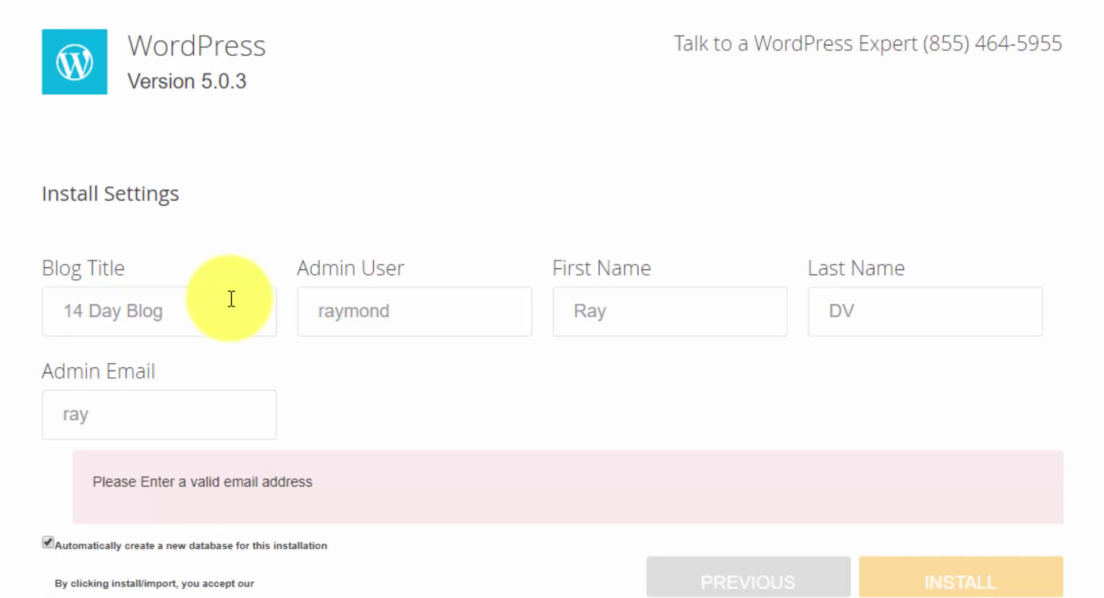
click(77, 460)
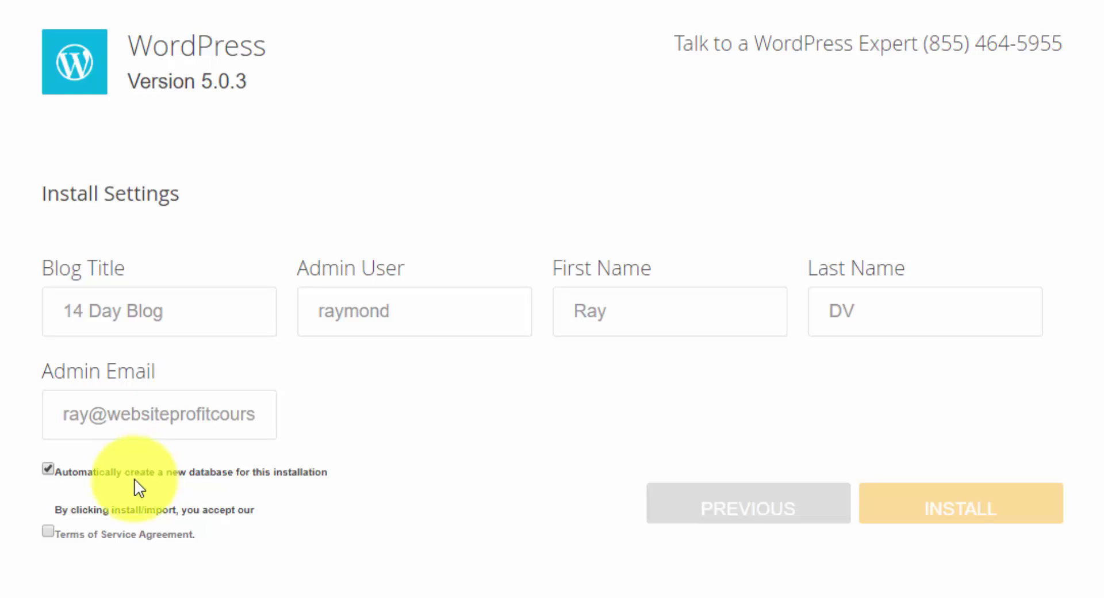
click(49, 532)
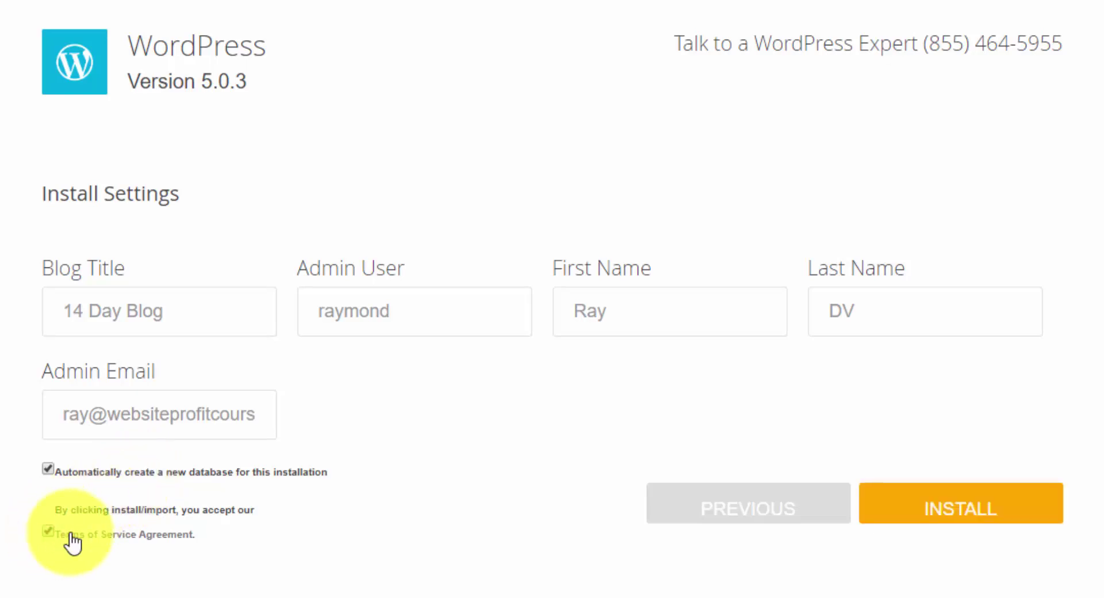
click(1012, 520)
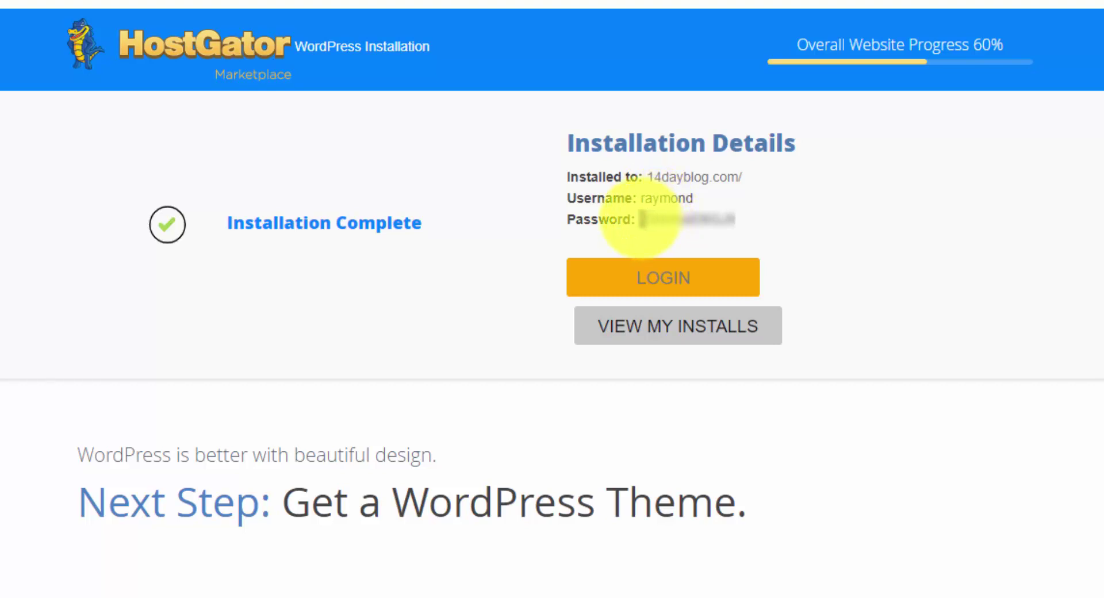
Step: Copy the generated admin password from Installation Complete and go to the 14dayblog.com login page
drag(640, 218, 769, 223)
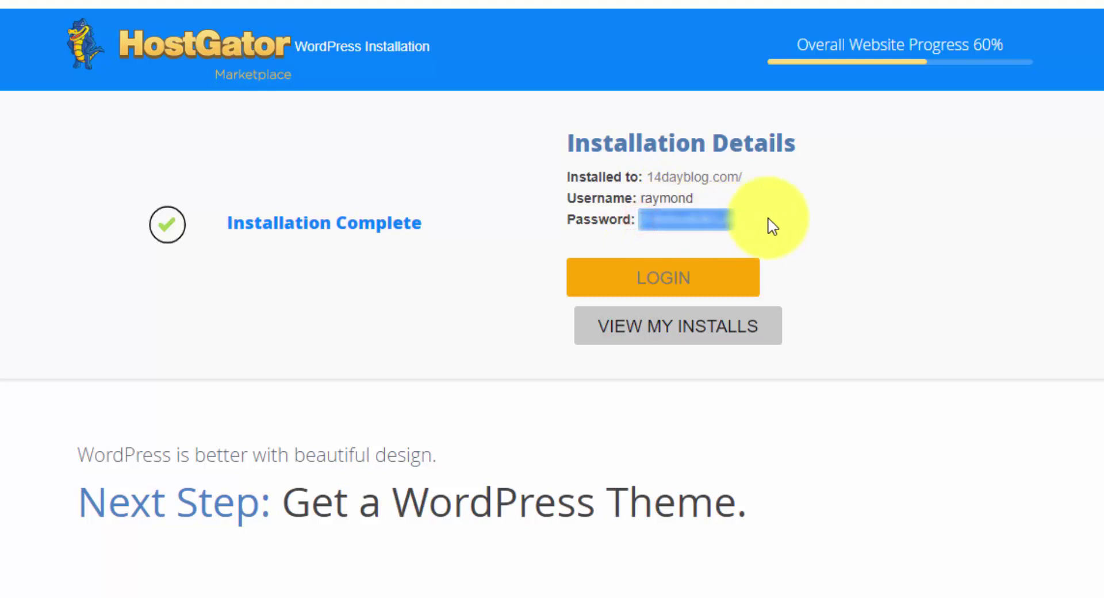
click(742, 206)
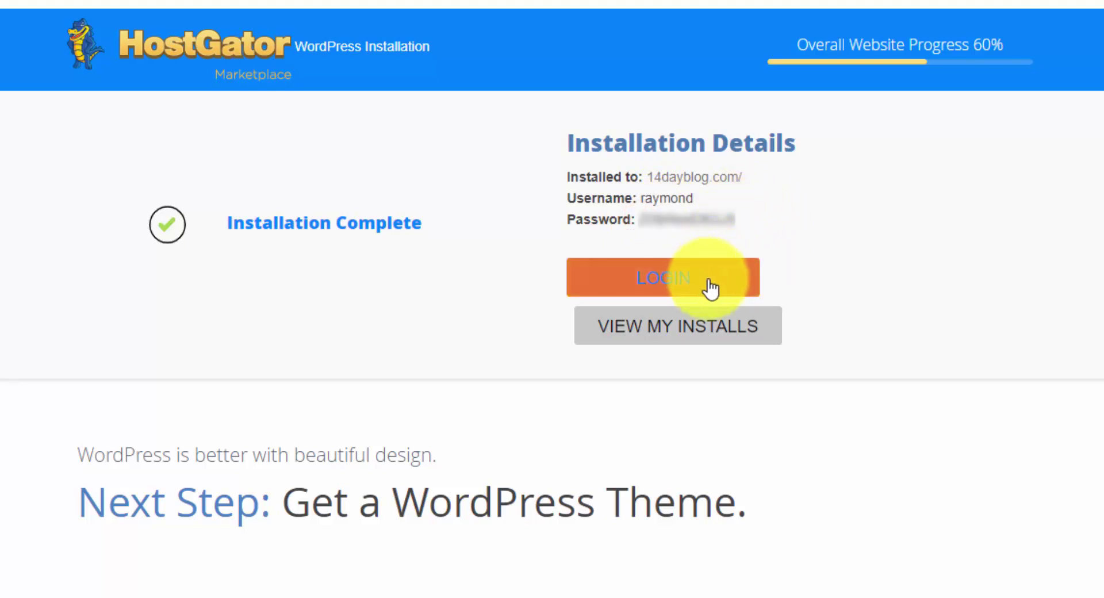
click(726, 287)
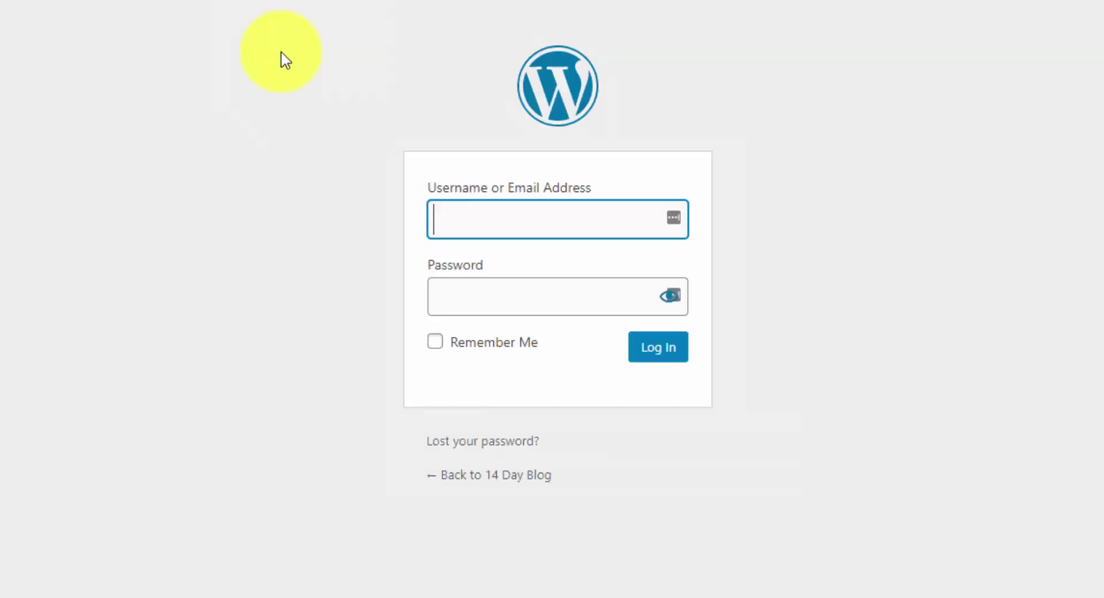
Step: Sign in with the admin username and pasted password, then confirm the administration email
click(518, 222)
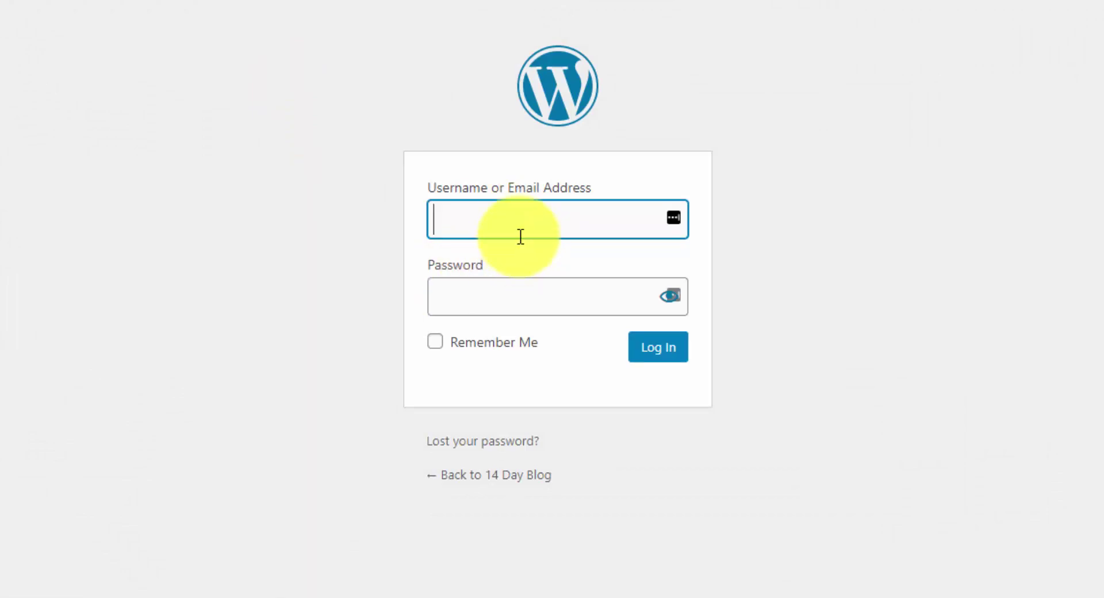
text(raymond)
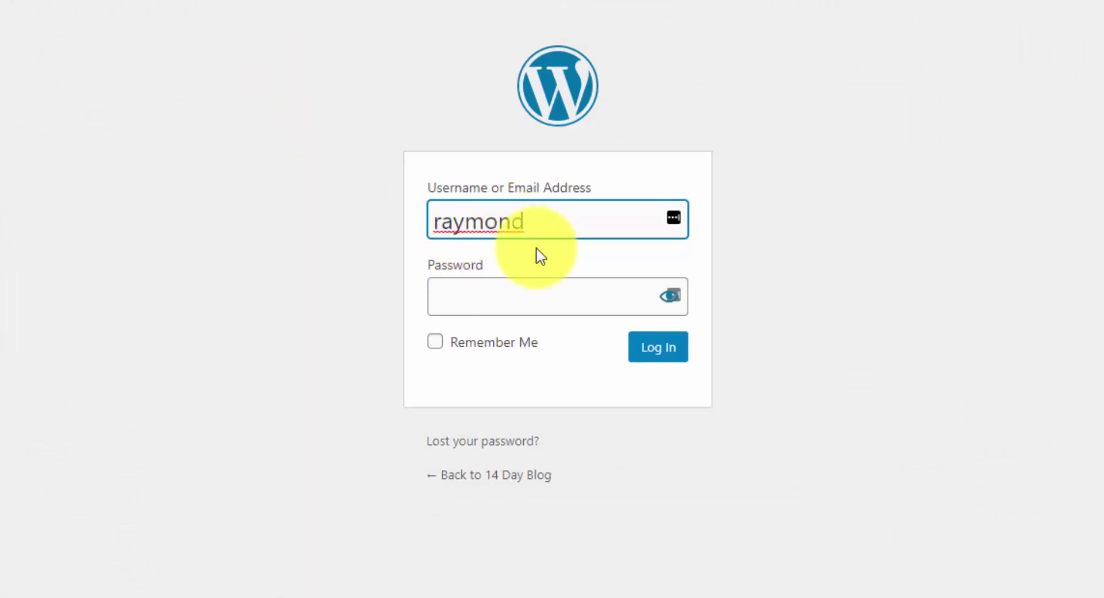
click(506, 284)
key(ctrl+v)
click(222, 296)
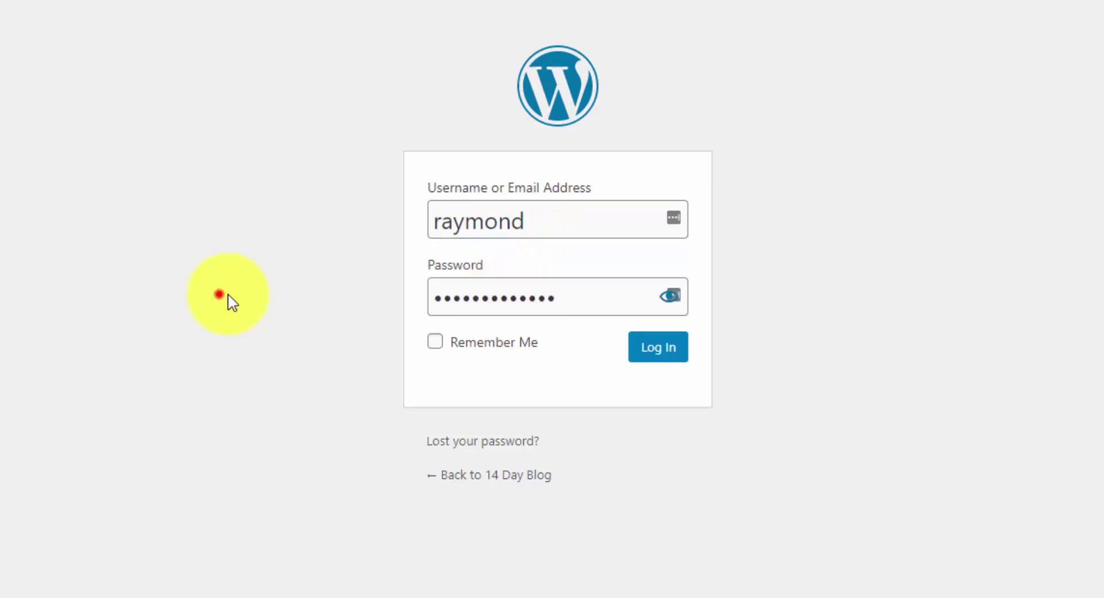
click(667, 350)
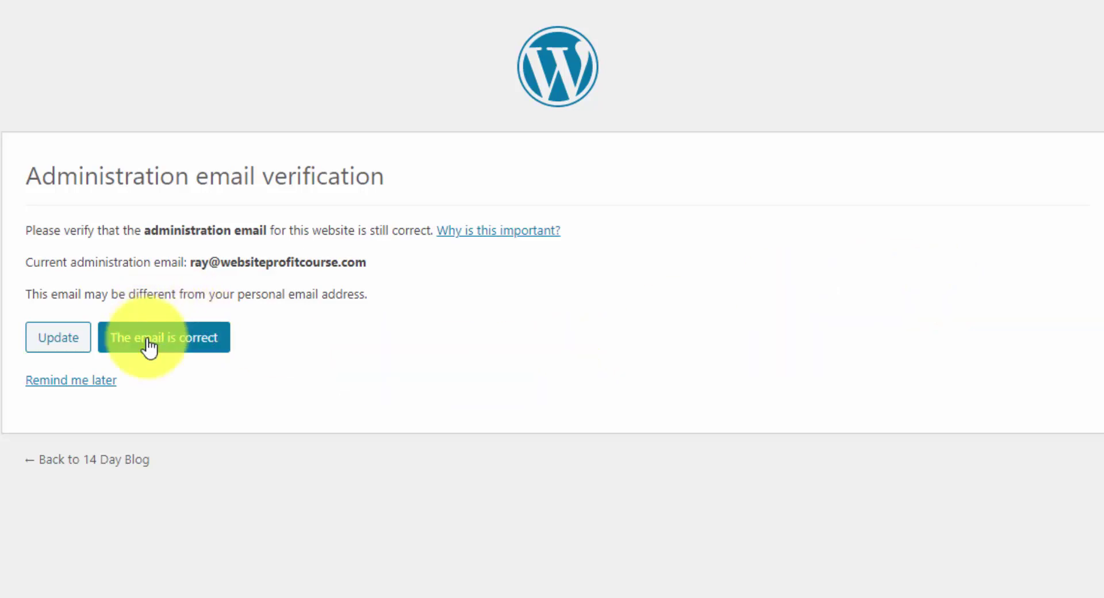
click(182, 345)
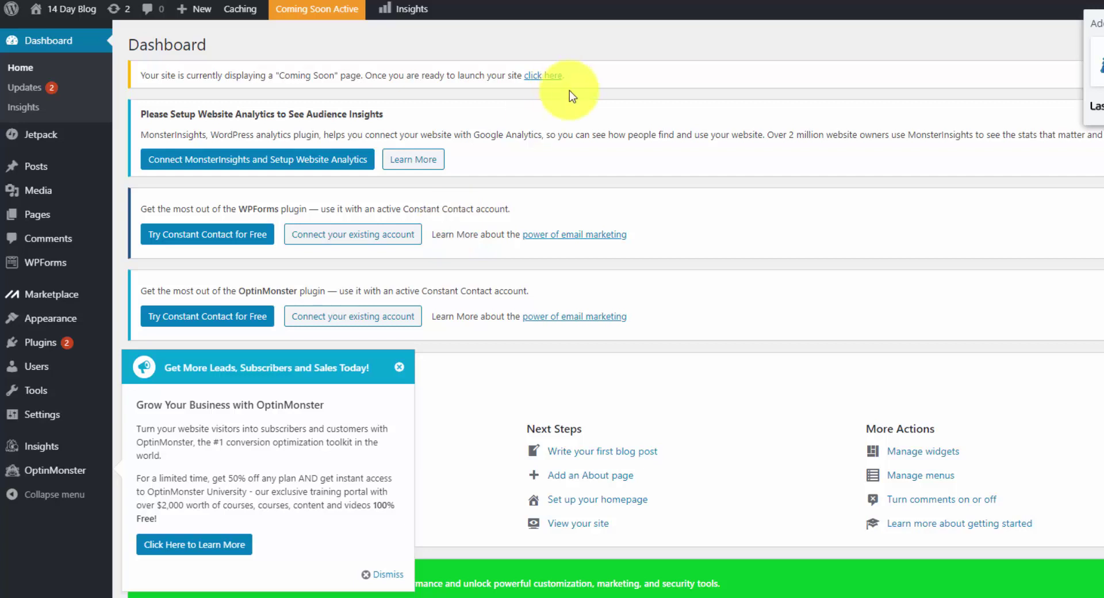
Step: Wait for the 14 Day Blog dashboard to load and bring up the site menu in the admin bar
mouse_move(33, 352)
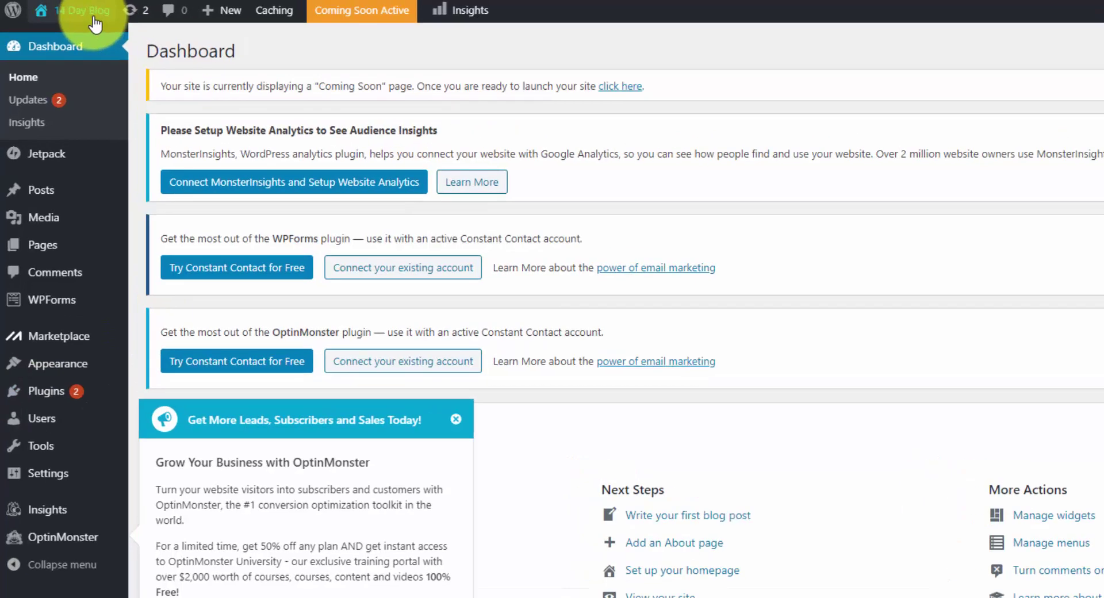
mouse_move(75, 39)
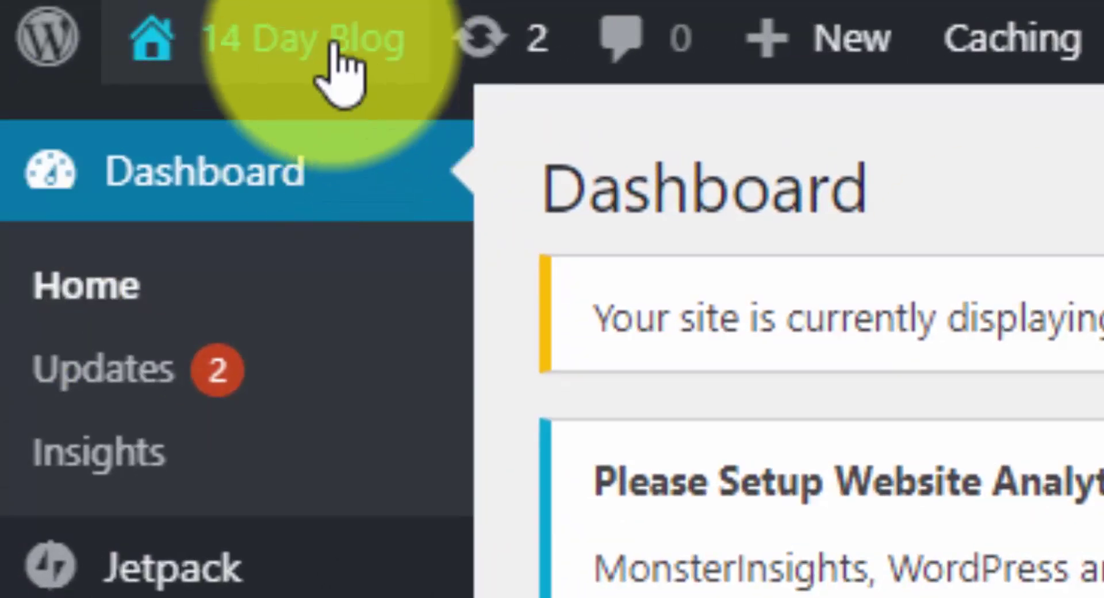
mouse_move(234, 61)
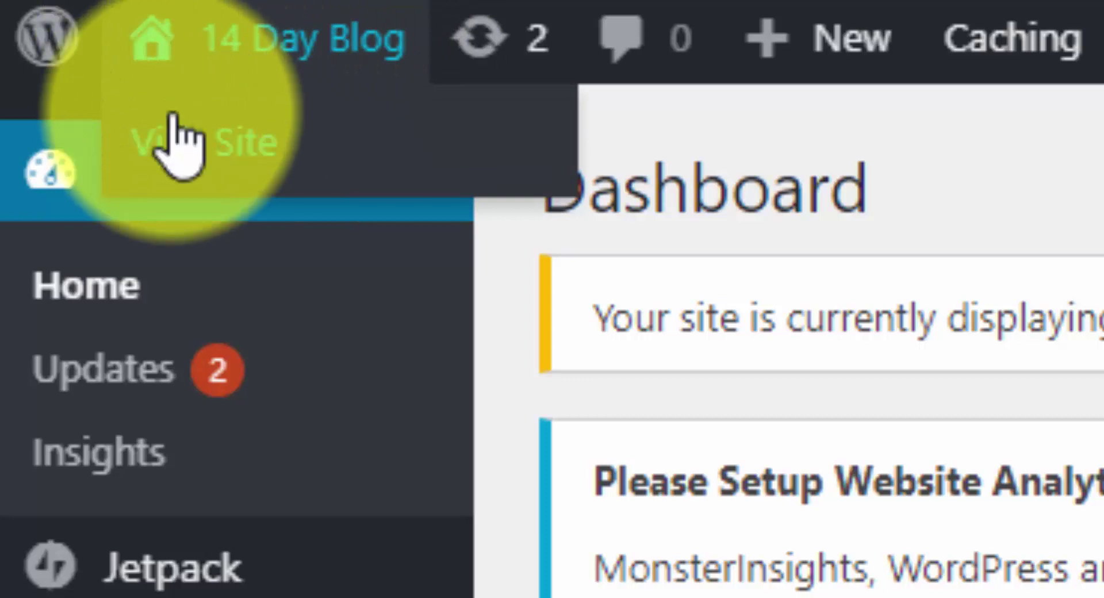
Step: Visit the live 14 Day Blog front page and scroll through the Hello world! post
click(219, 129)
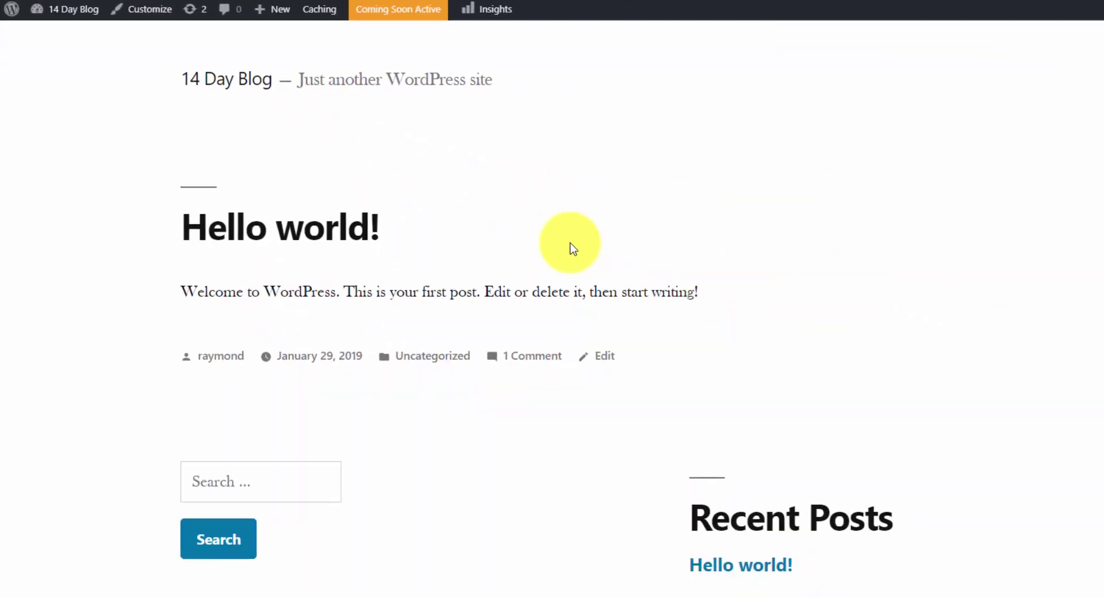
scroll(571, 245, down, 5)
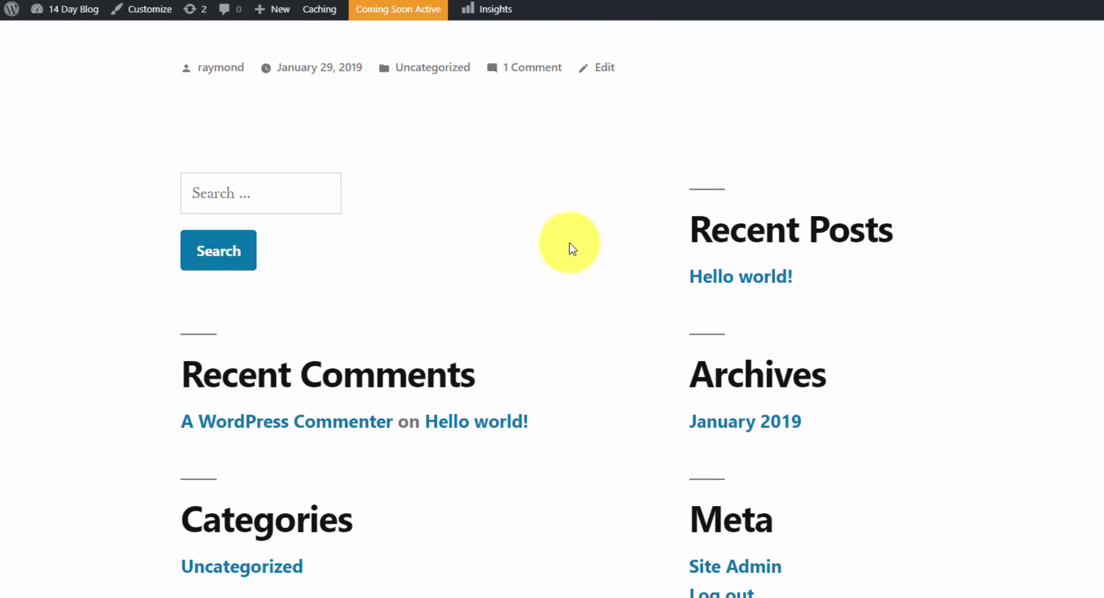
scroll(568, 243, down, 3)
scroll(552, 239, up, 7)
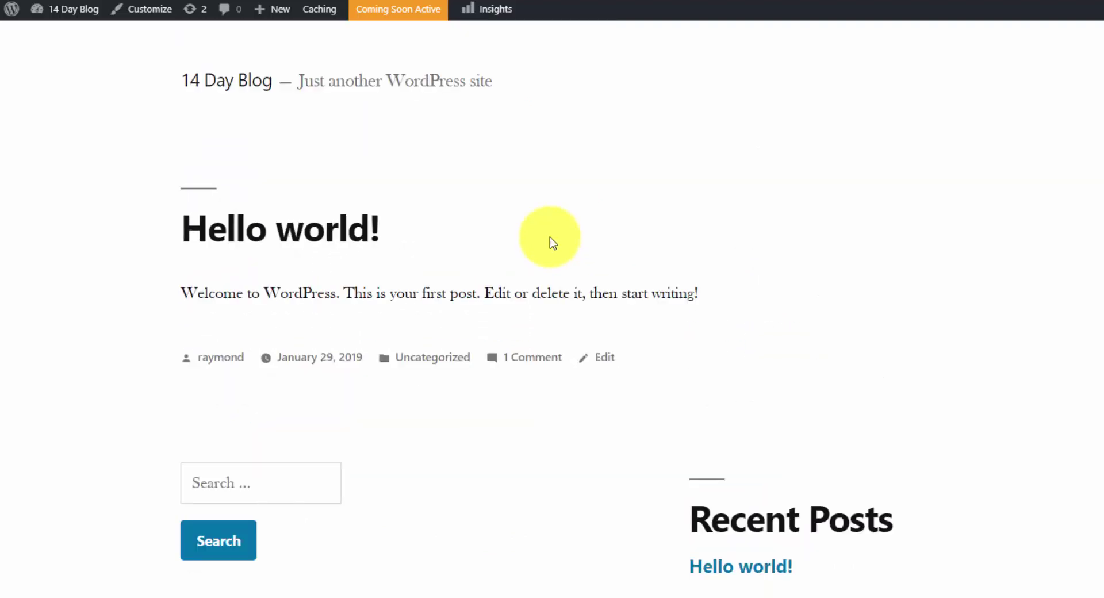